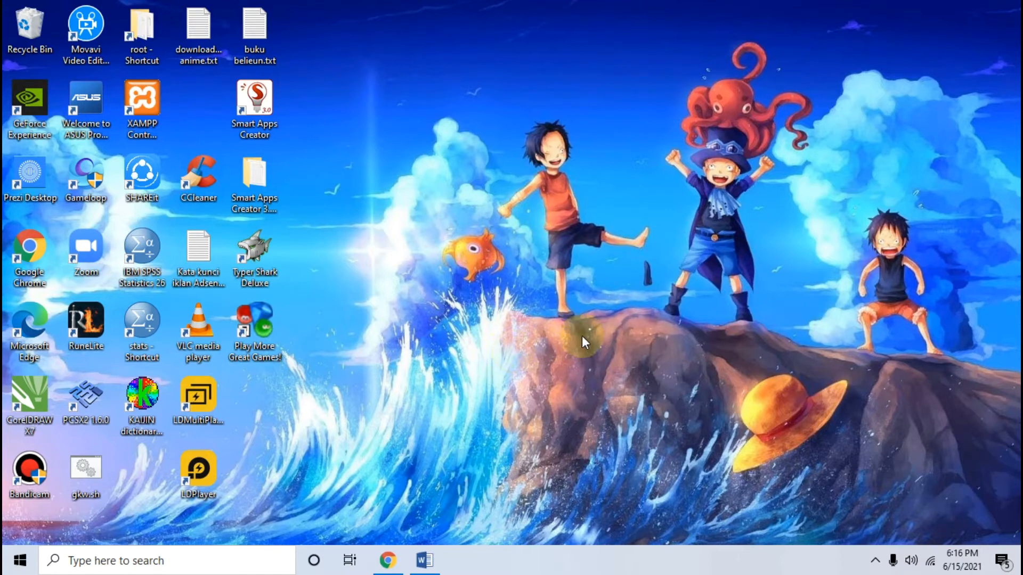
# Step: Switch to Chrome and examine the agenda tutorial's finished schedule, its table instructions and the enlarged sample heading
pyautogui.click(425, 559)
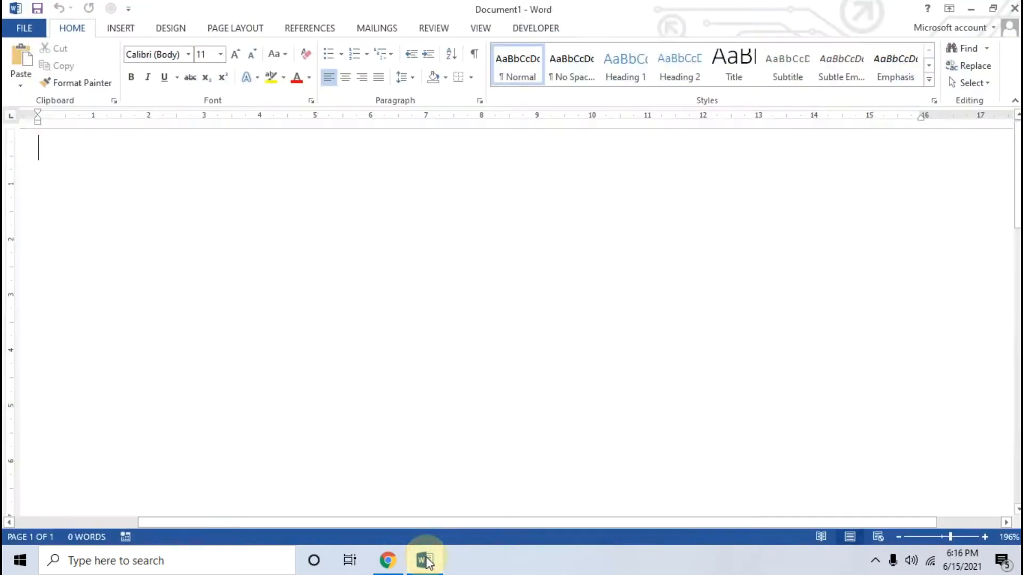
pyautogui.click(401, 568)
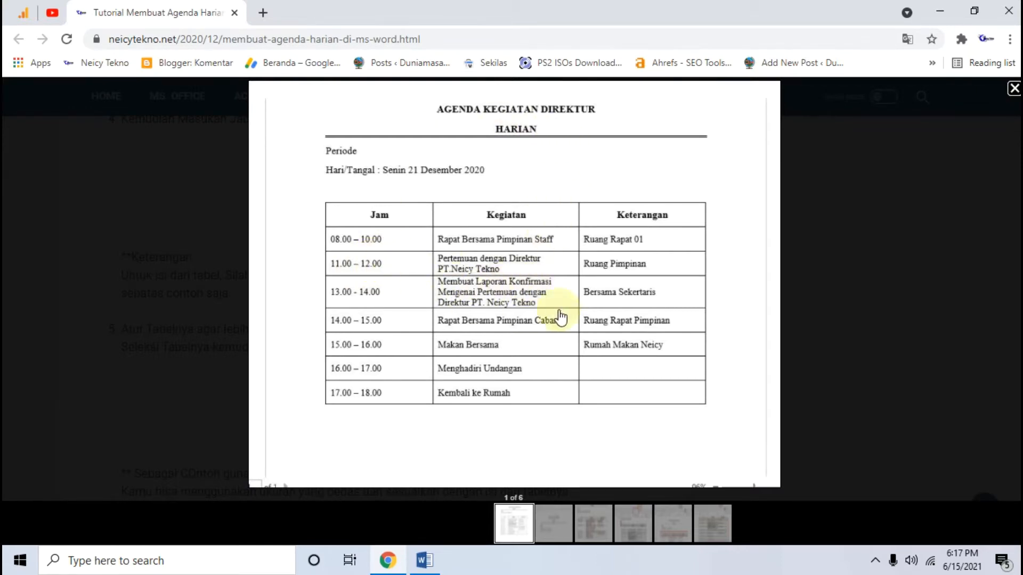
pyautogui.click(139, 228)
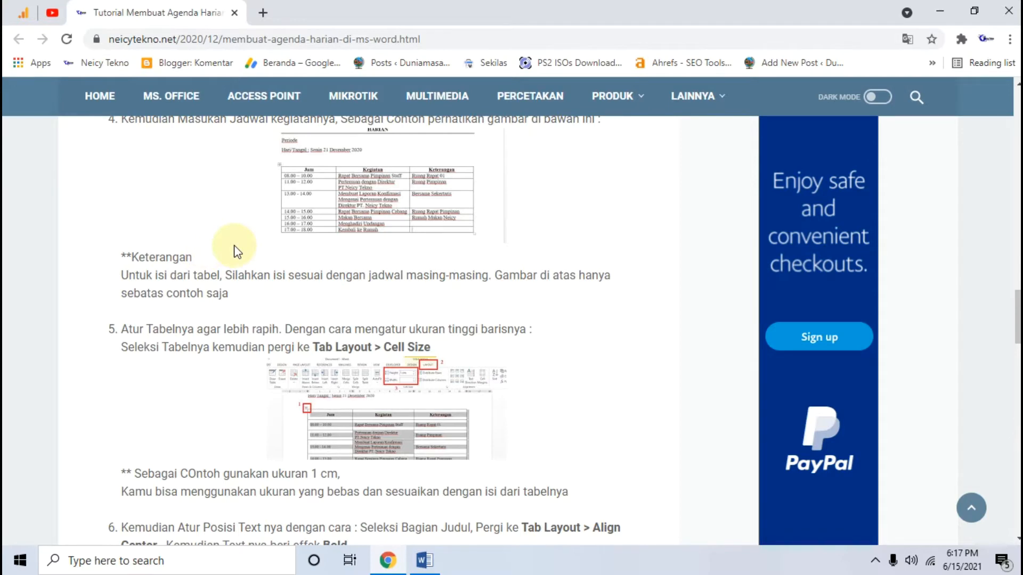
pyautogui.scroll(3, 237, 251)
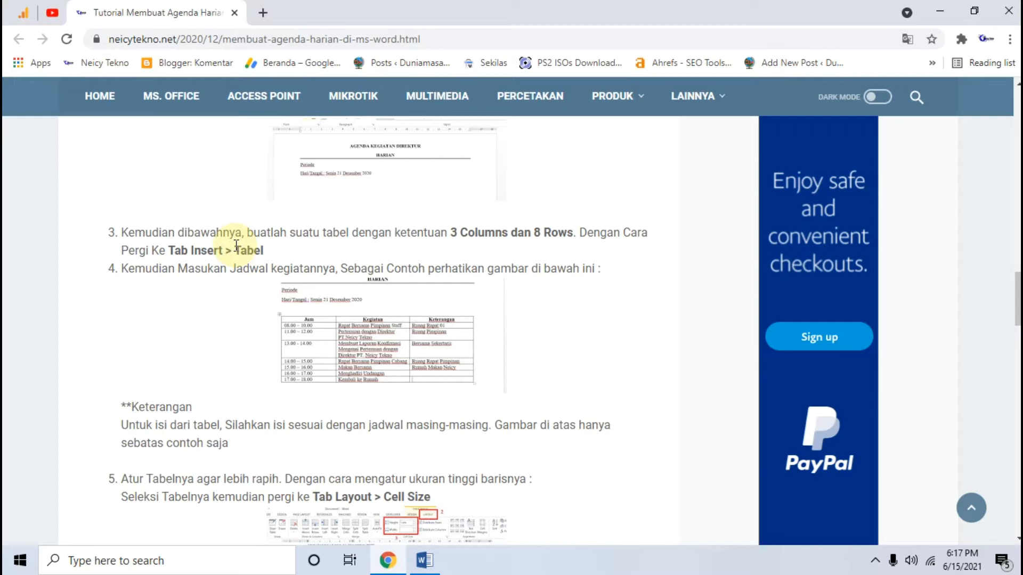
pyautogui.scroll(-4, 235, 242)
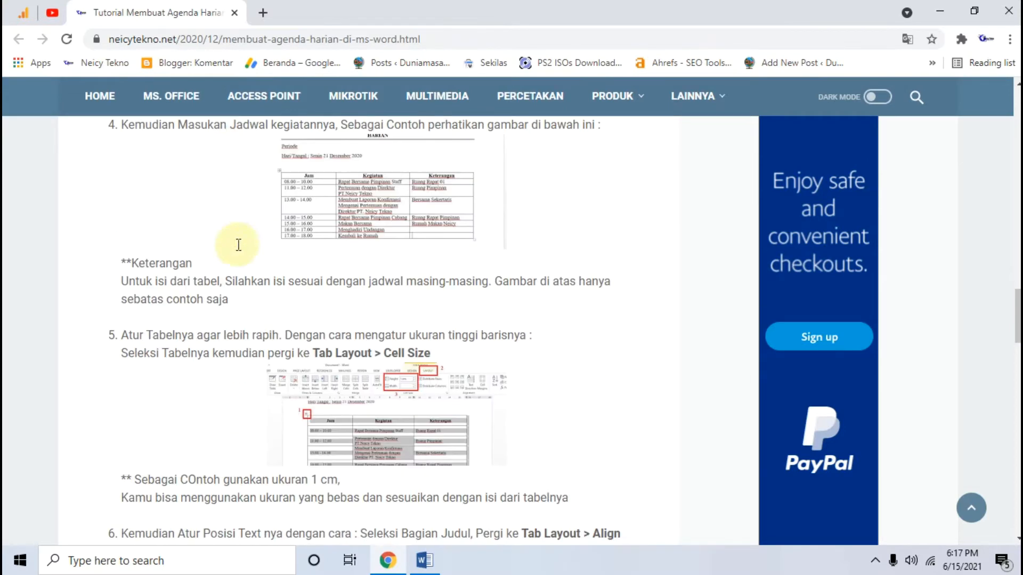
pyautogui.scroll(5, 320, 313)
pyautogui.click(411, 224)
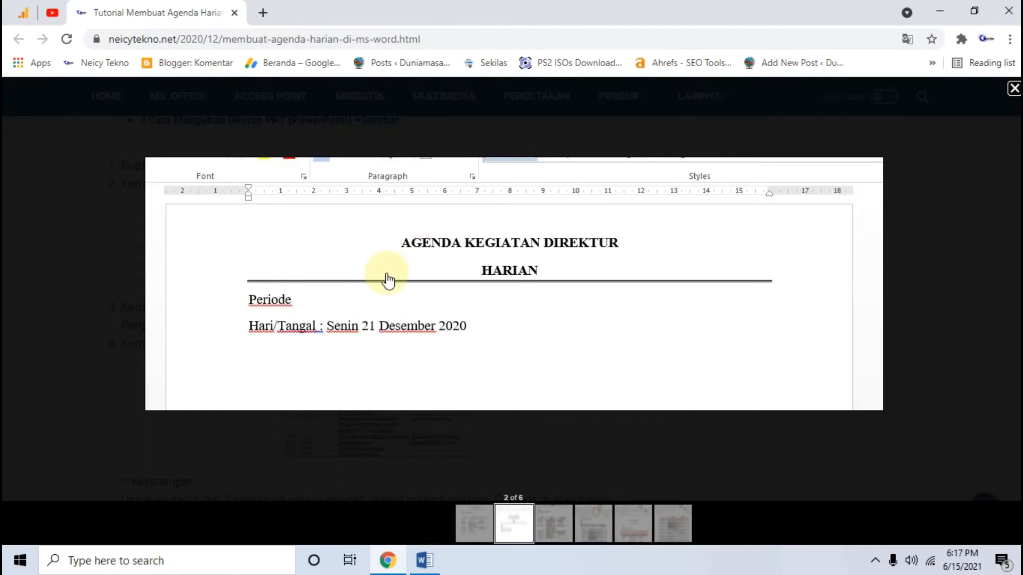
# Step: Switch to Word and enter the title "AGENDA KEGIATAN DIREKTUR" with "HARIAN" on the line below in the blank document
pyautogui.click(415, 568)
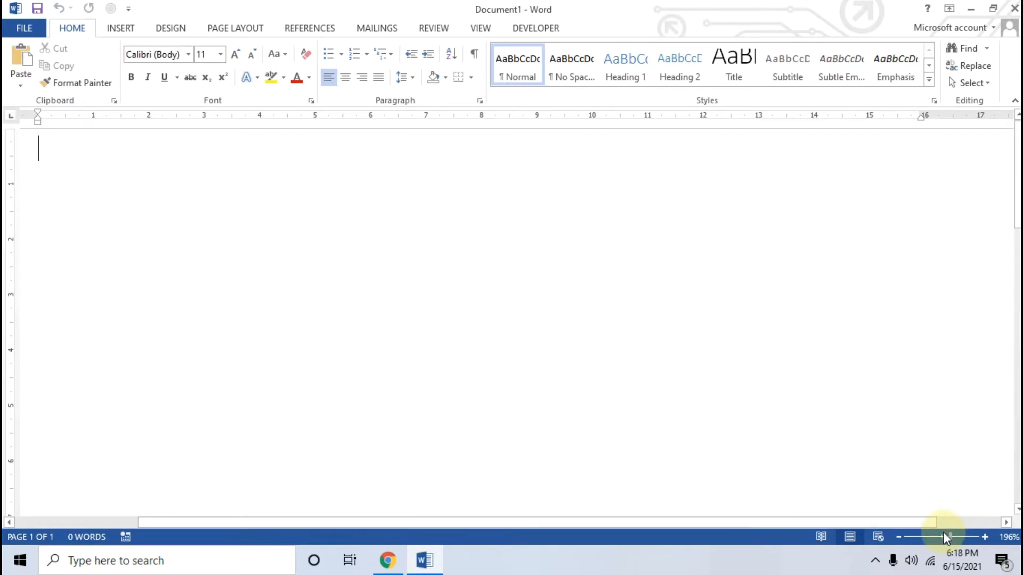
pyautogui.moveTo(950, 537); pyautogui.dragTo(938, 537)
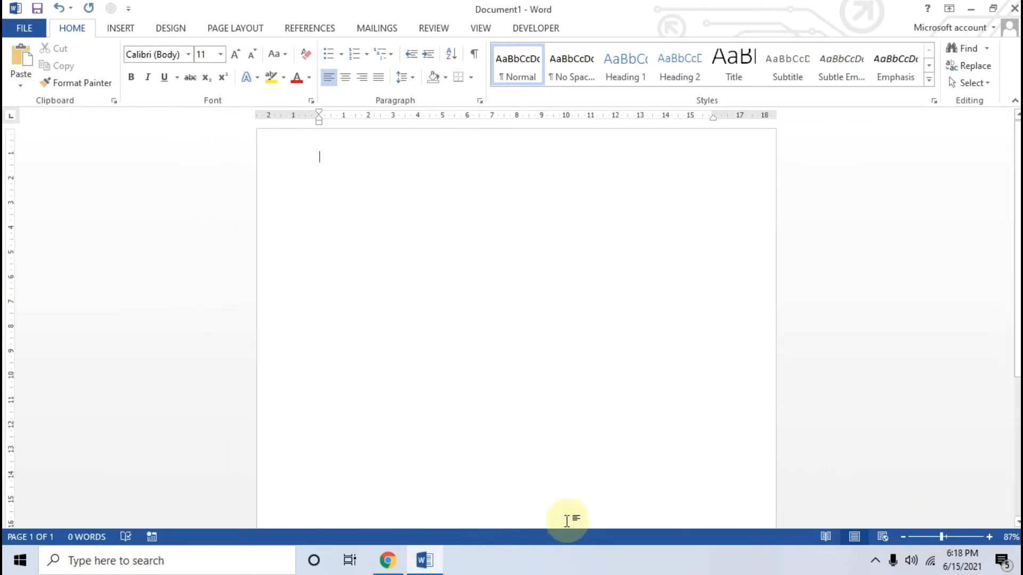
pyautogui.click(395, 564)
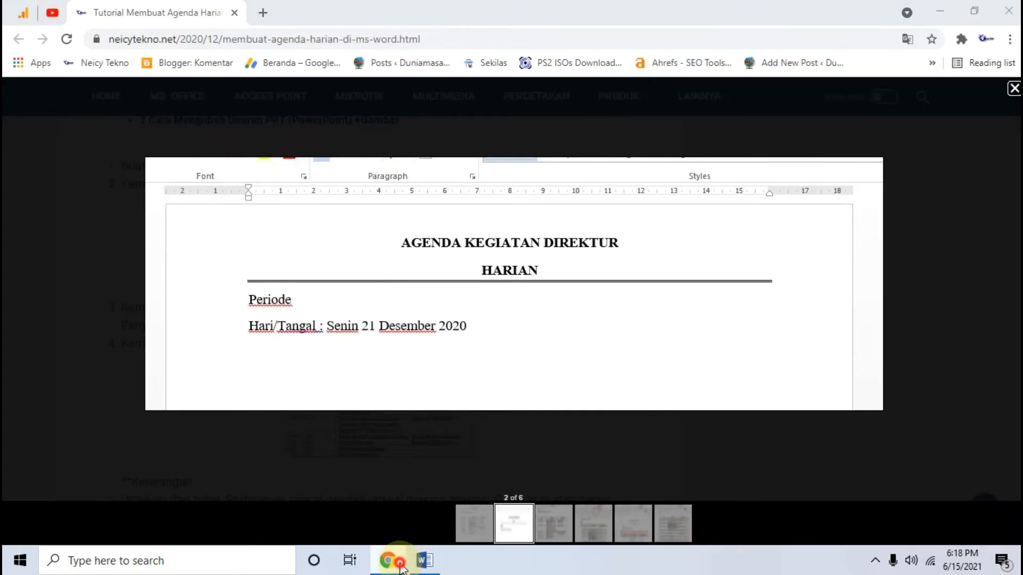
pyautogui.click(400, 568)
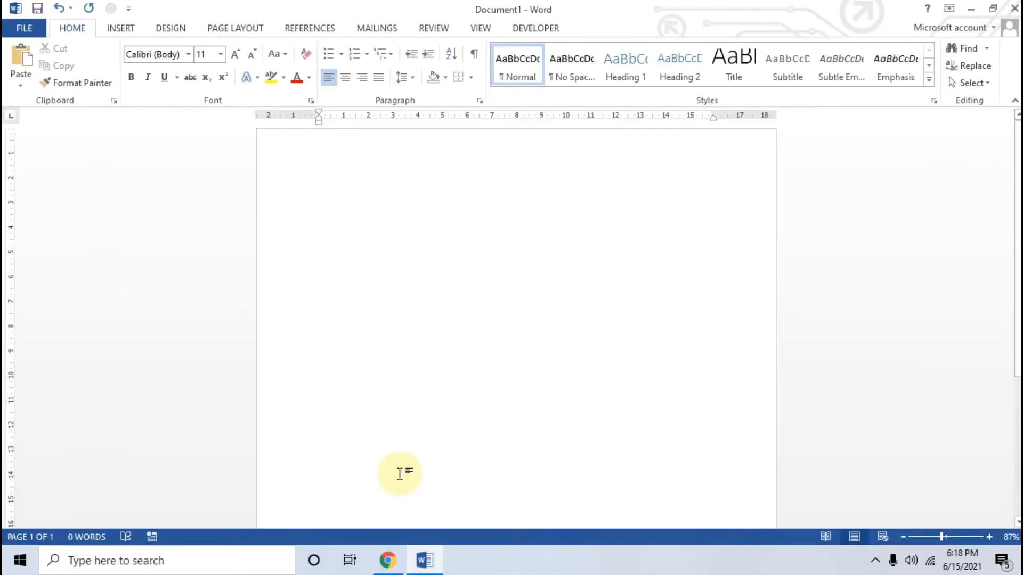
pyautogui.write('AGENDA KEGATAN')
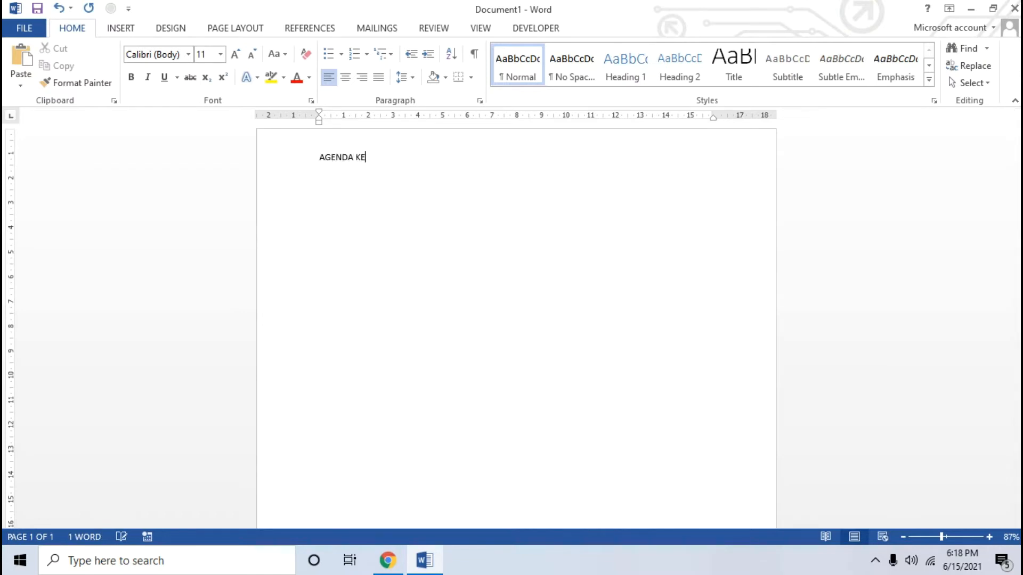
pyautogui.press('BackSpace')
pyautogui.press('BackSpace')
pyautogui.press('BackSpace')
pyautogui.press('BackSpace')
pyautogui.write('IATAN DIREKTUR')
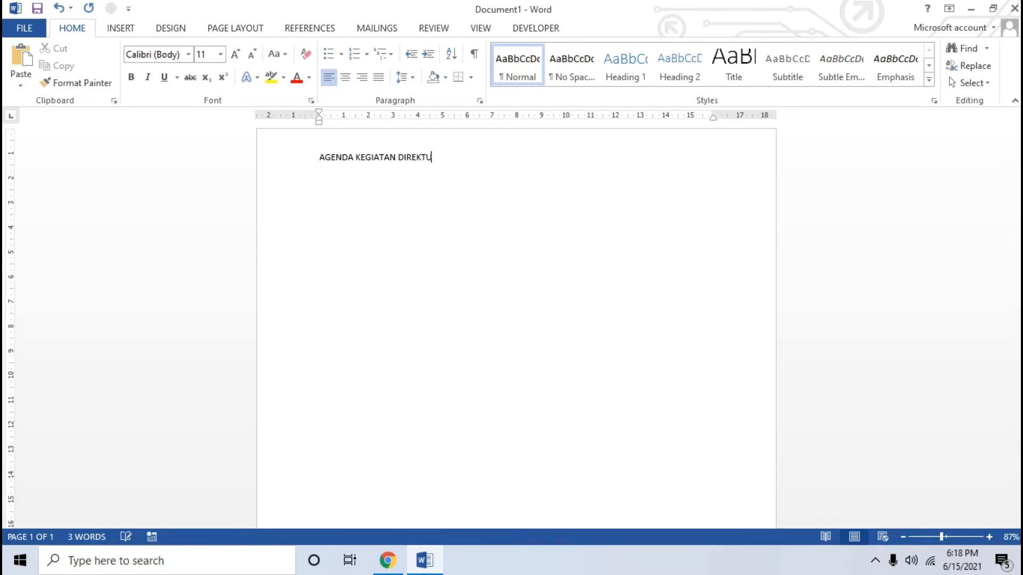
pyautogui.press('Return')
pyautogui.write('HARIAN')
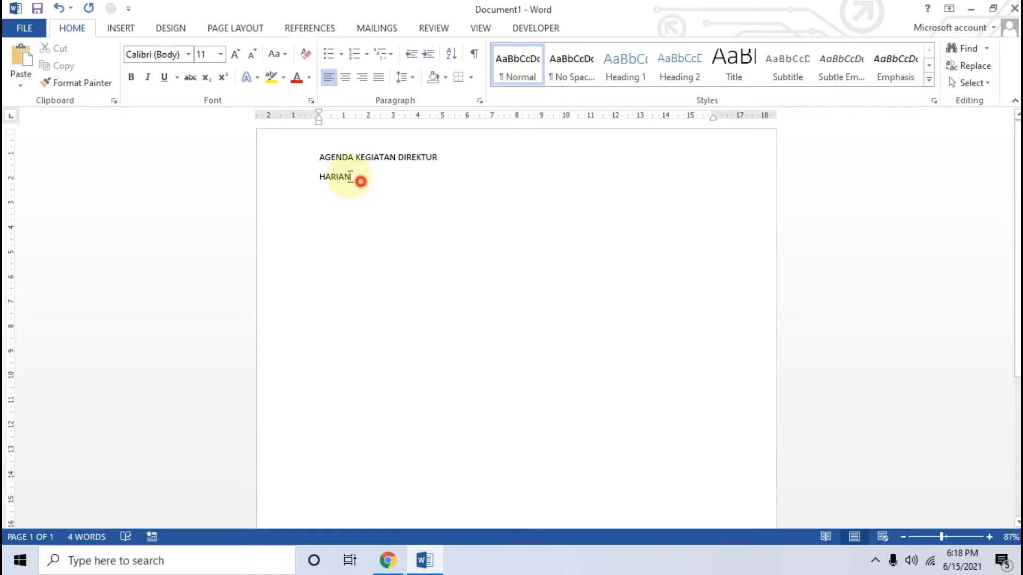
# Step: Center both title lines and set their font to Times New Roman, size 12
pyautogui.moveTo(358, 178); pyautogui.dragTo(308, 155)
pyautogui.click(351, 78)
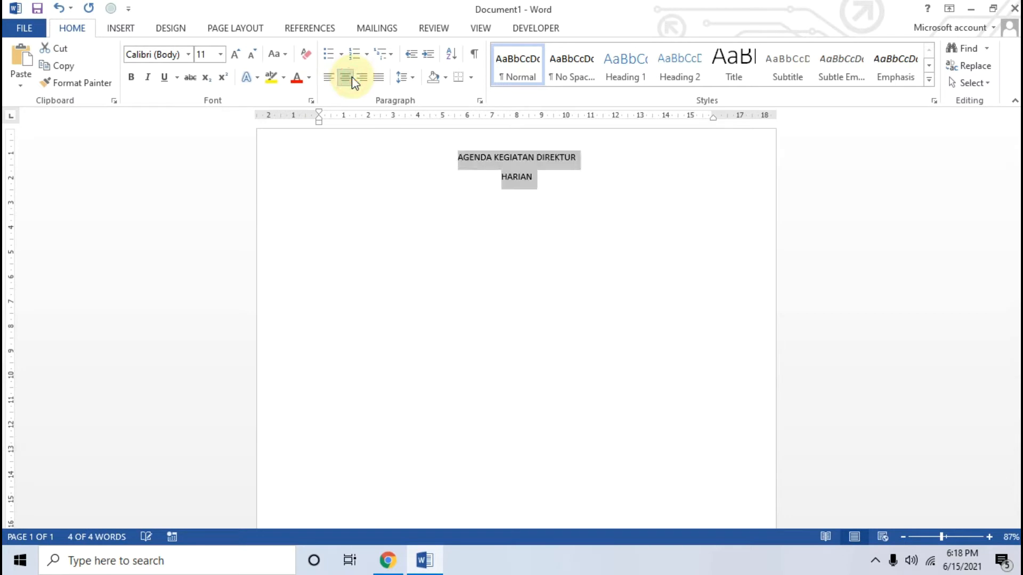
pyautogui.click(187, 53)
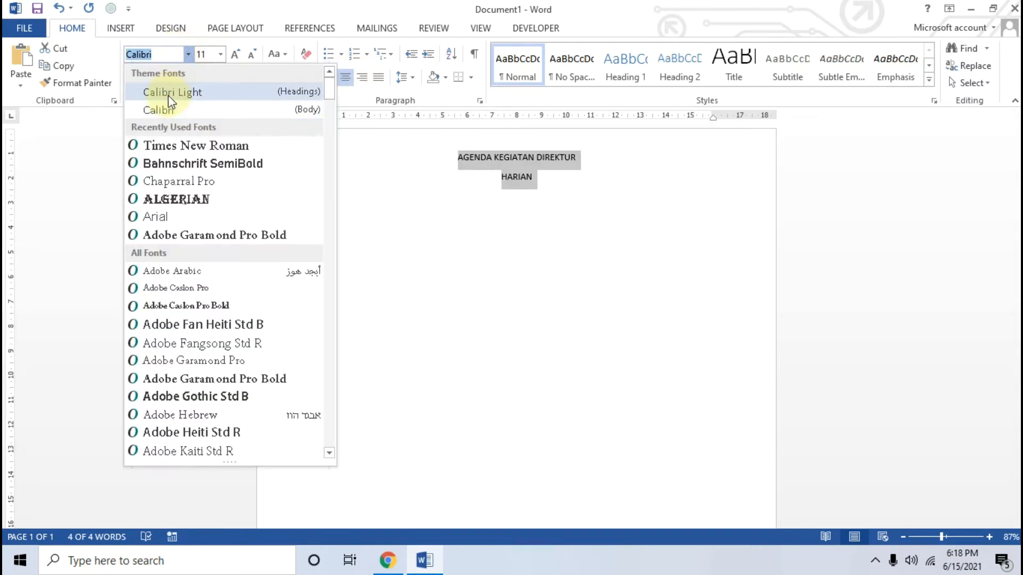
pyautogui.click(173, 142)
pyautogui.click(234, 55)
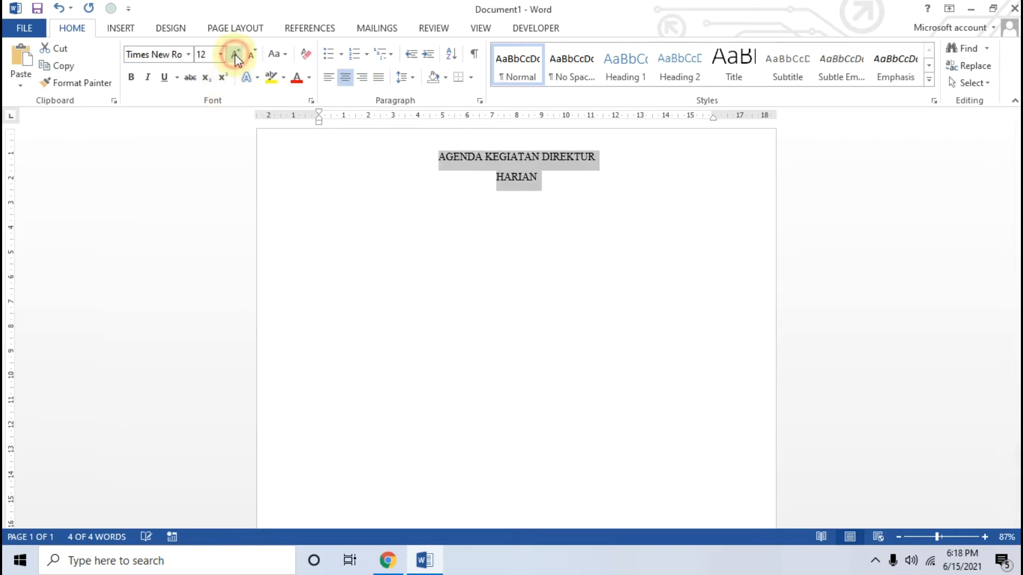
# Step: Check the tutorial's sample heading in Chrome, return to Word, and make both title lines size 14 and bold
pyautogui.click(387, 563)
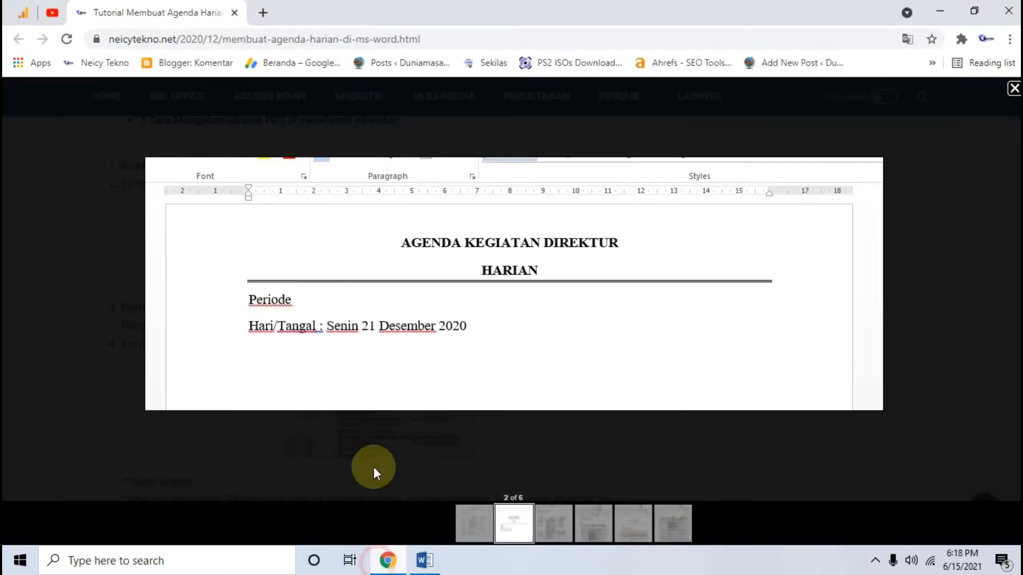
pyautogui.click(110, 249)
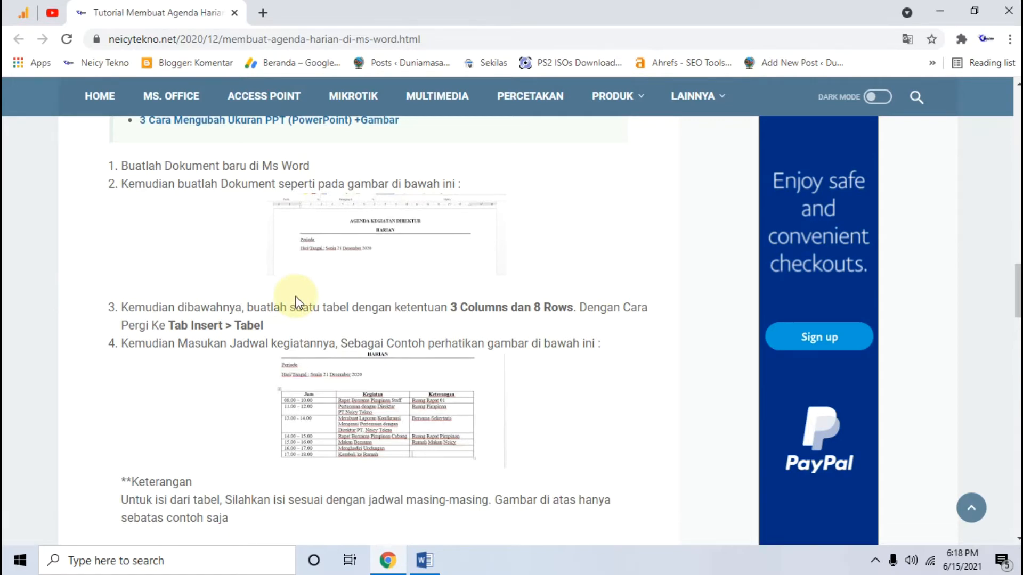
pyautogui.click(367, 224)
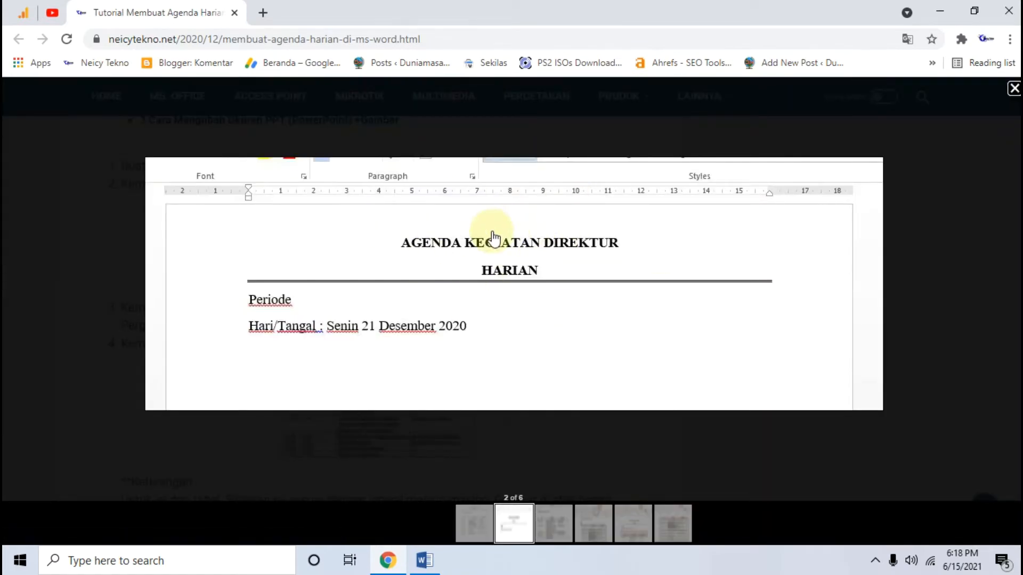
pyautogui.click(415, 562)
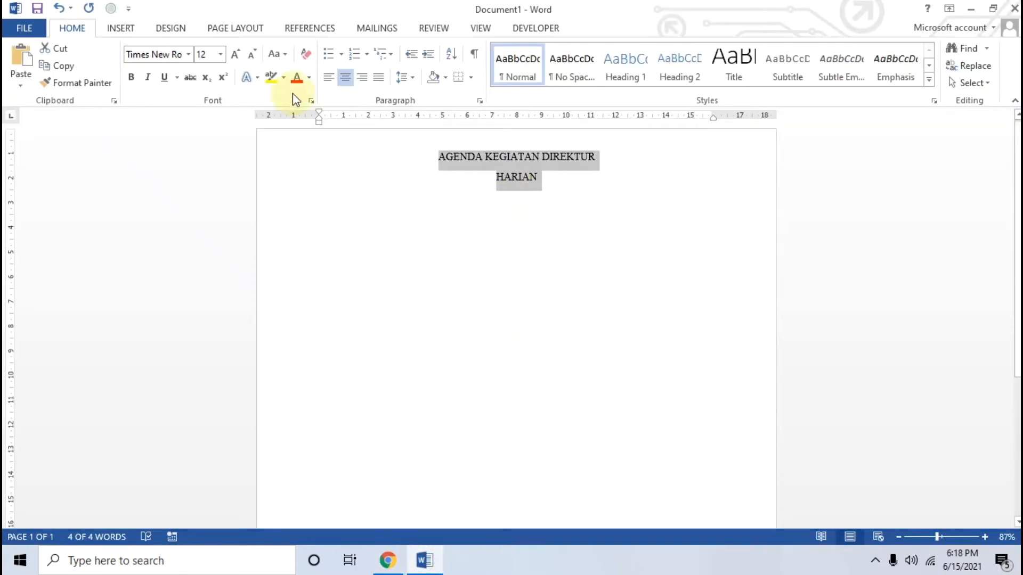
pyautogui.click(236, 54)
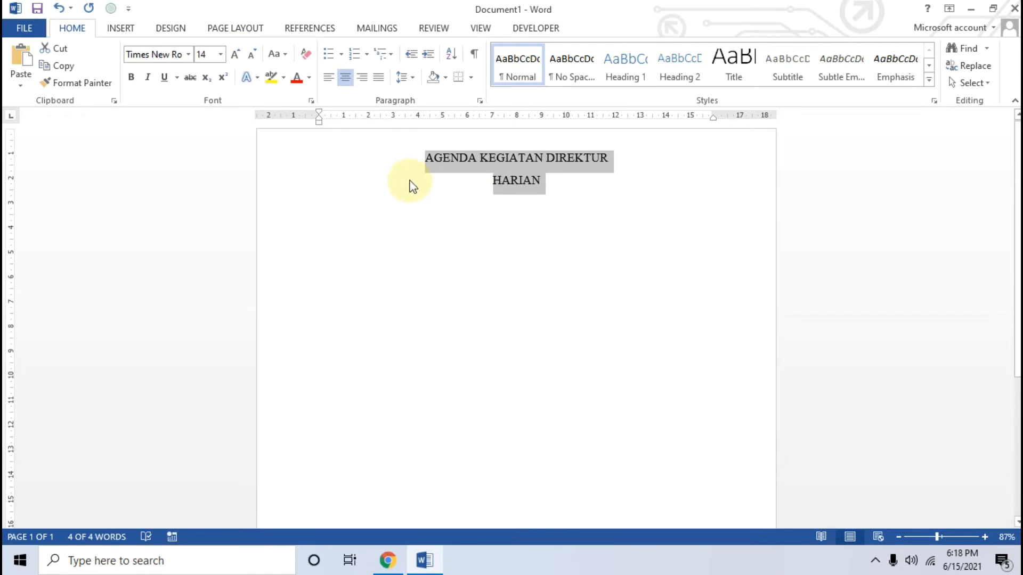
pyautogui.hotkey('ctrl', 'b')
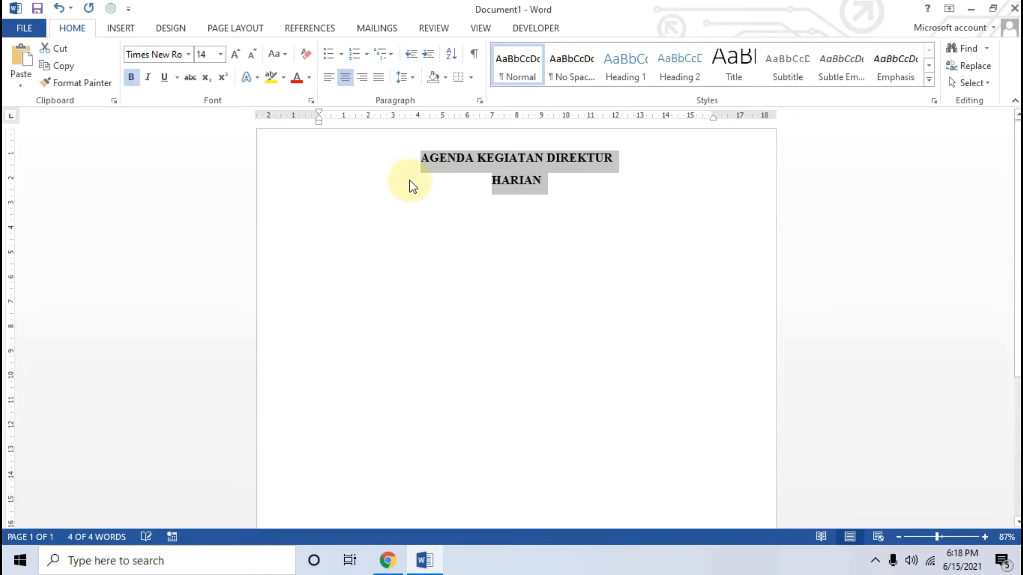
# Step: Insert a double horizontal line across the page width beneath "HARIAN"
pyautogui.click(586, 201)
pyautogui.press('Return')
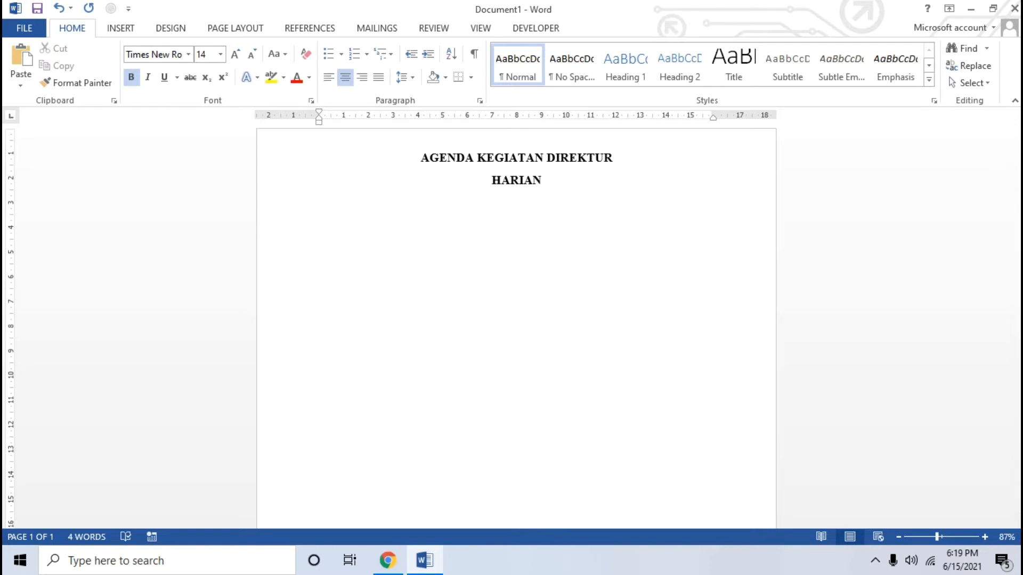
pyautogui.write('===')
pyautogui.press('Return')
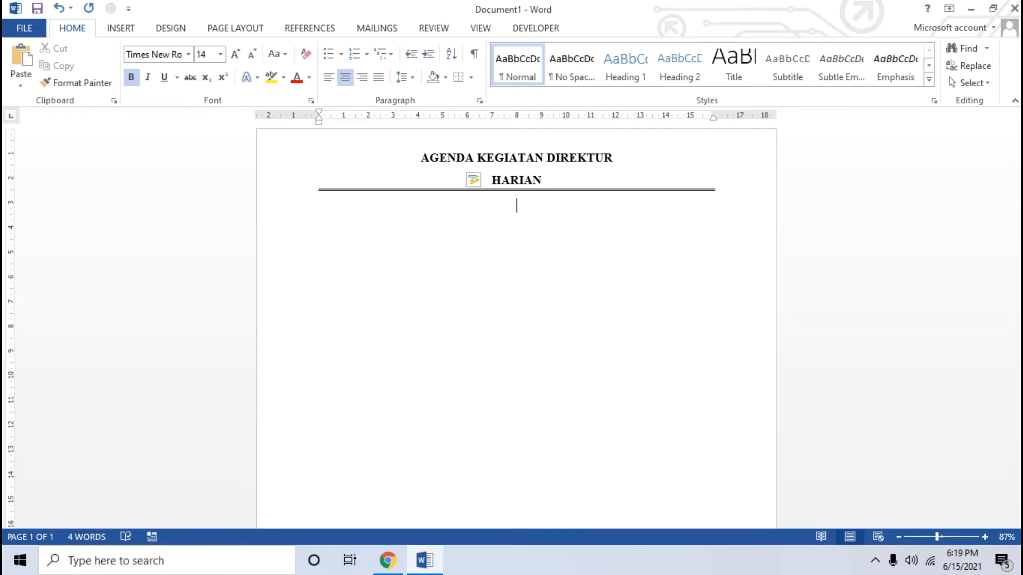
# Step: Add "Periode" as left-aligned, non-bold text beneath the double line, following the sample in Chrome
pyautogui.click(327, 78)
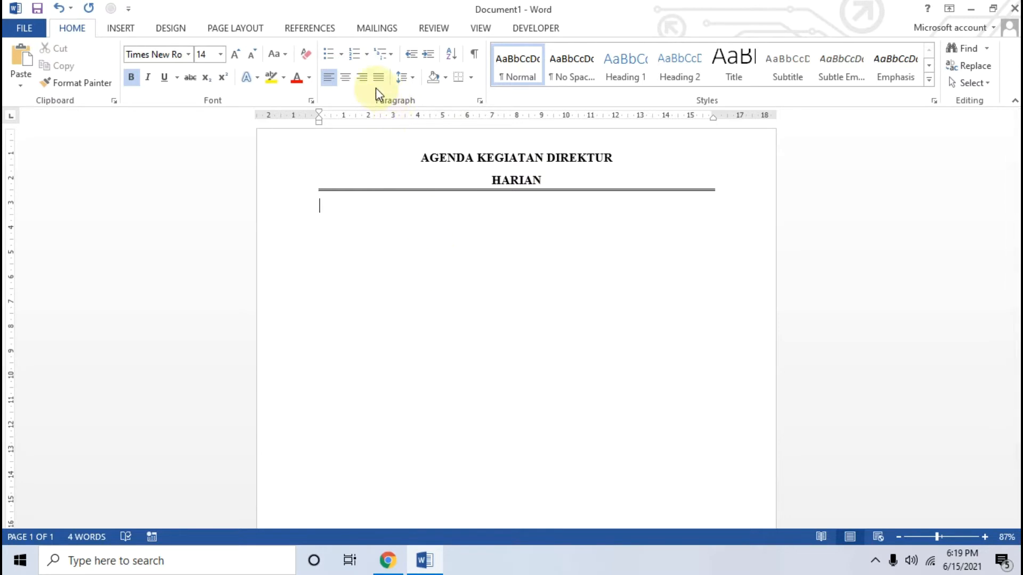
pyautogui.click(131, 77)
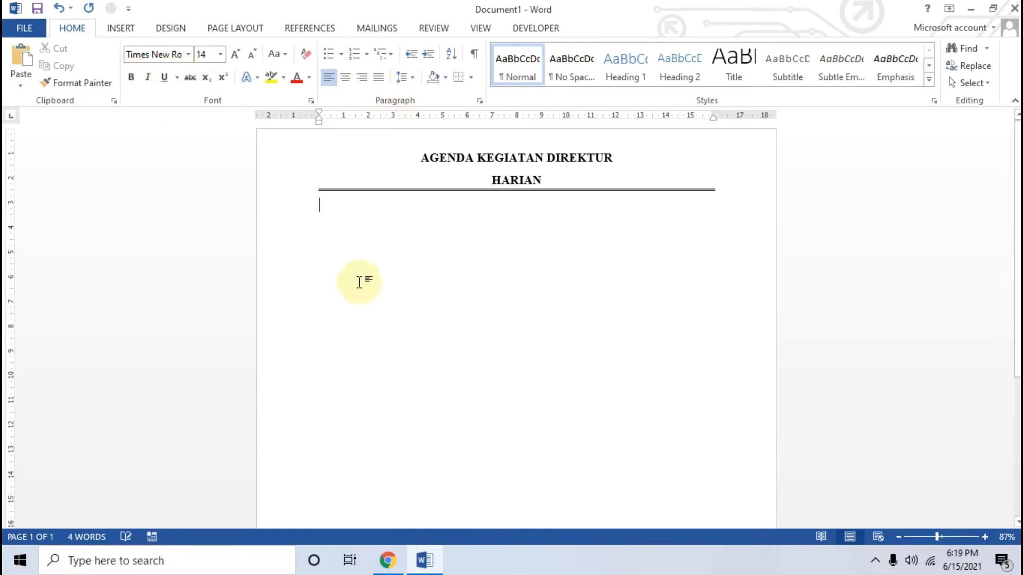
pyautogui.click(420, 562)
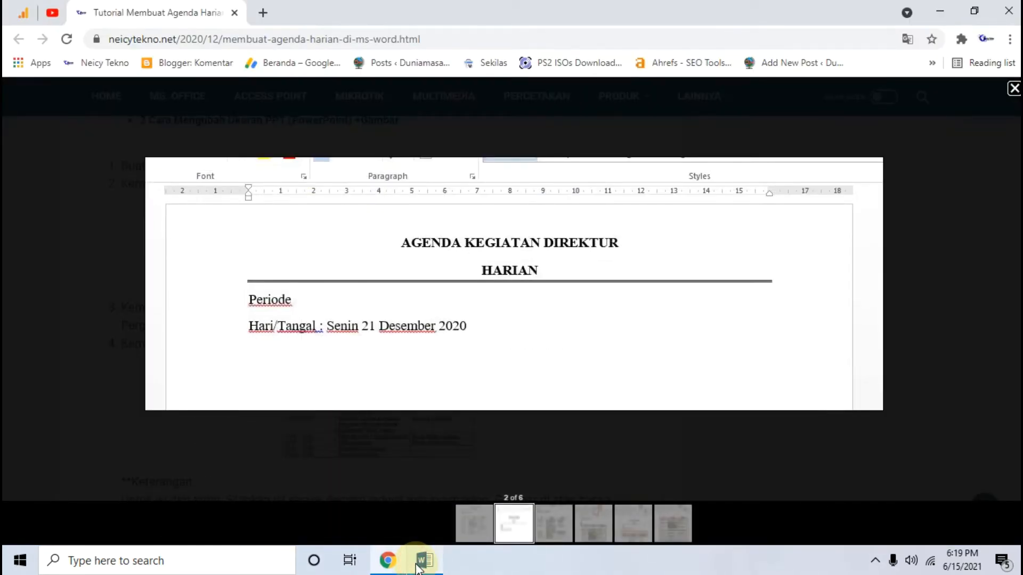
pyautogui.click(421, 562)
pyautogui.write('Periode')
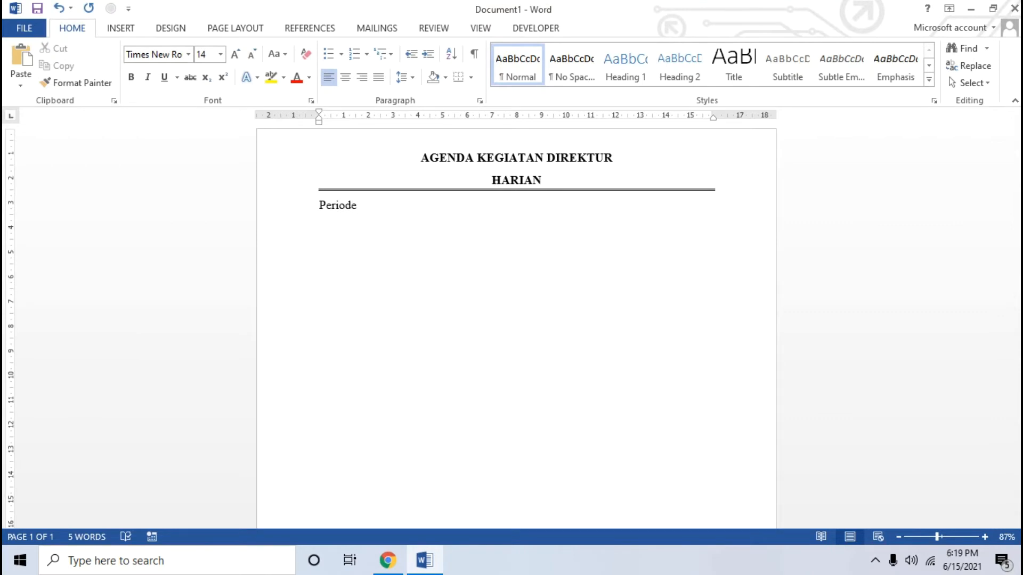
# Step: Check the sample heading in Chrome, return to Word, and add a "Hari/Tanggal :" line beneath "Periode"
pyautogui.click(387, 560)
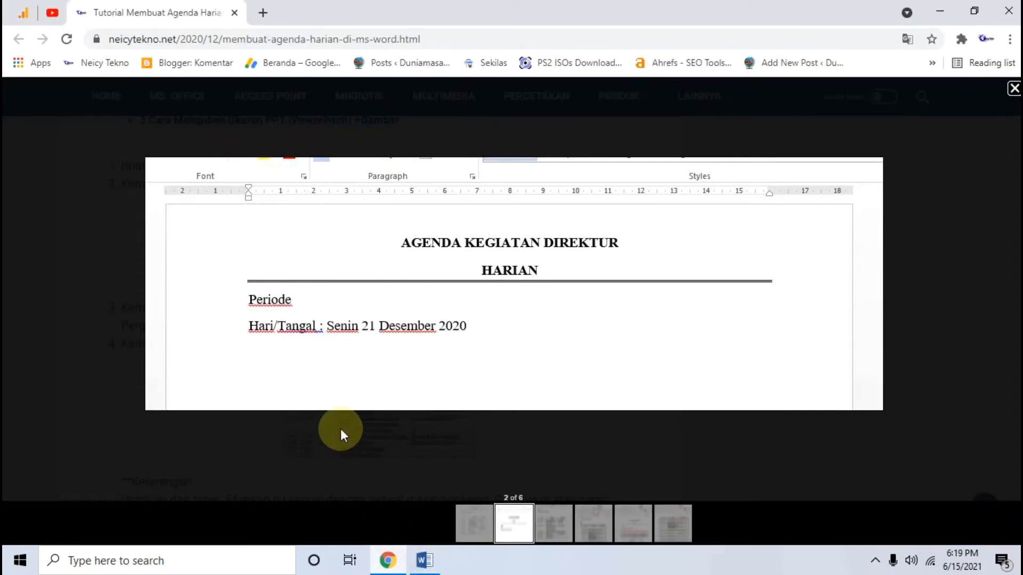
pyautogui.click(398, 570)
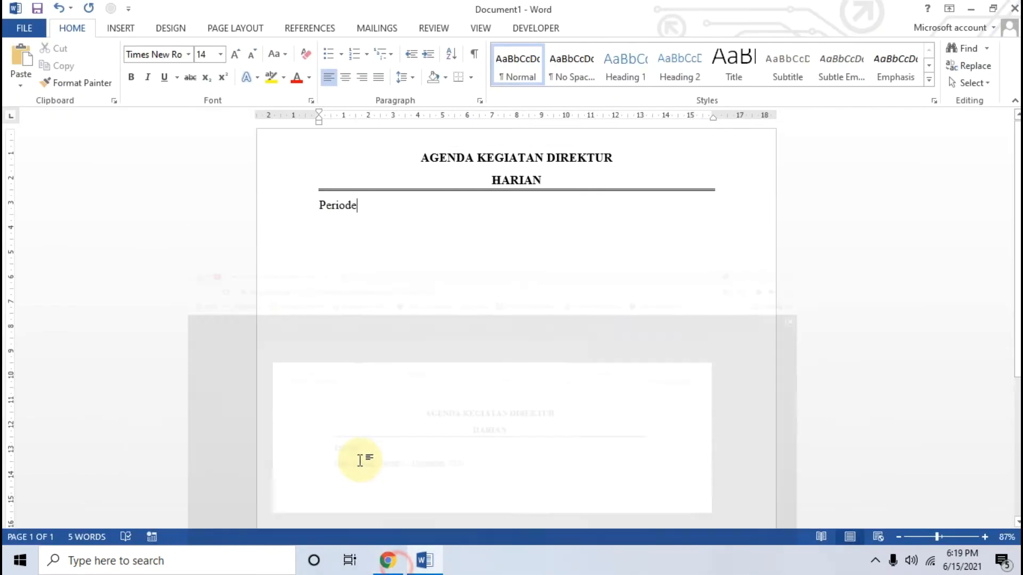
pyautogui.press('Return')
pyautogui.write('H')
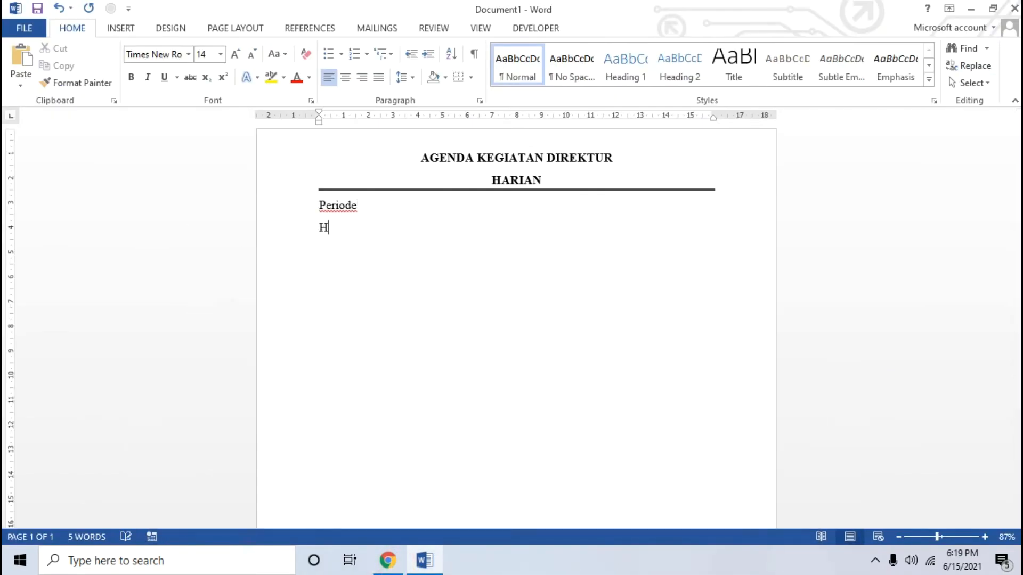
pyautogui.write('ari/Tanggal :')
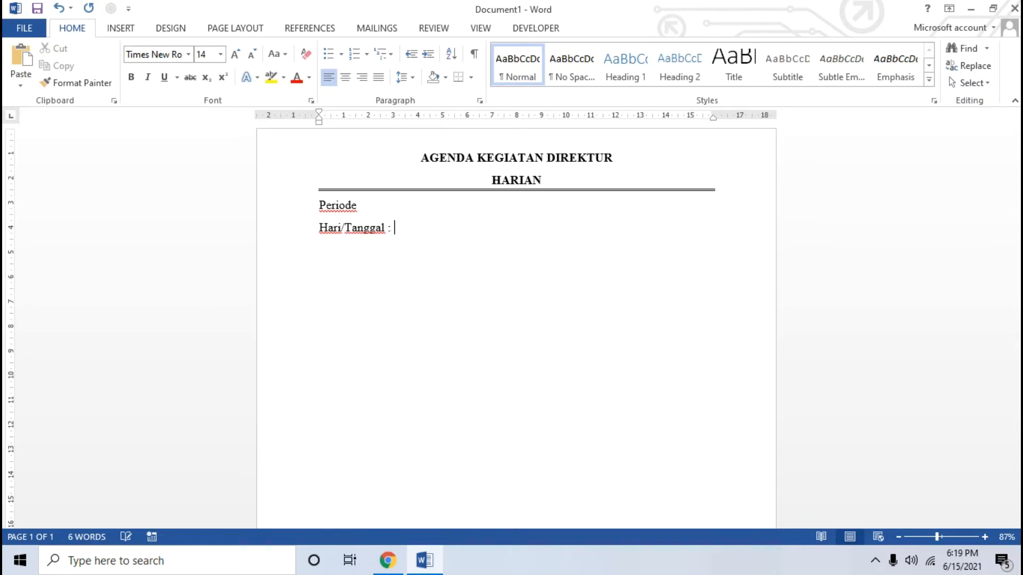
# Step: Recheck the sample's date format in Chrome, complete the Word line with "Selasa, 15 Juni 2021", and start a new line below
pyautogui.click(395, 569)
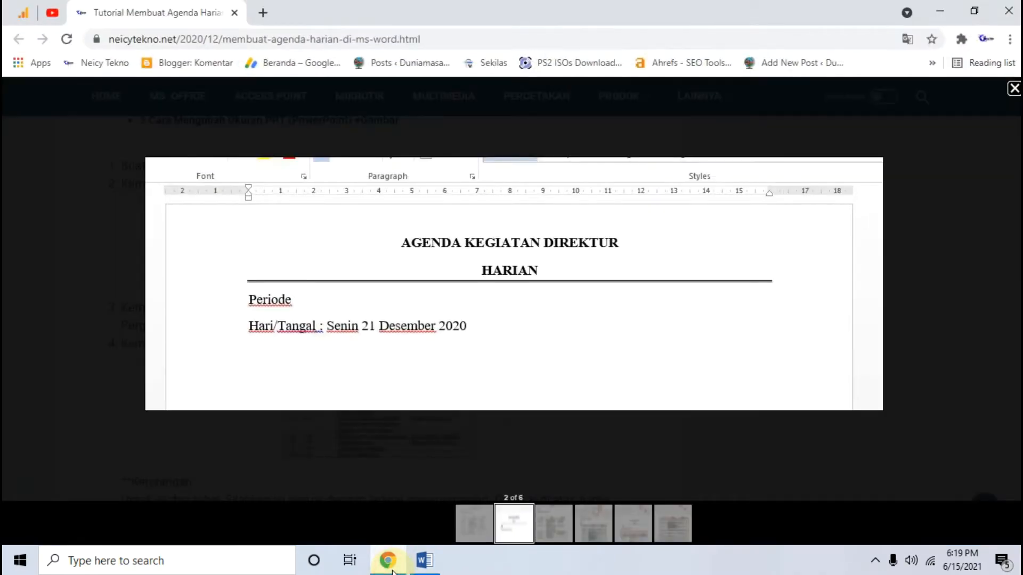
pyautogui.click(393, 569)
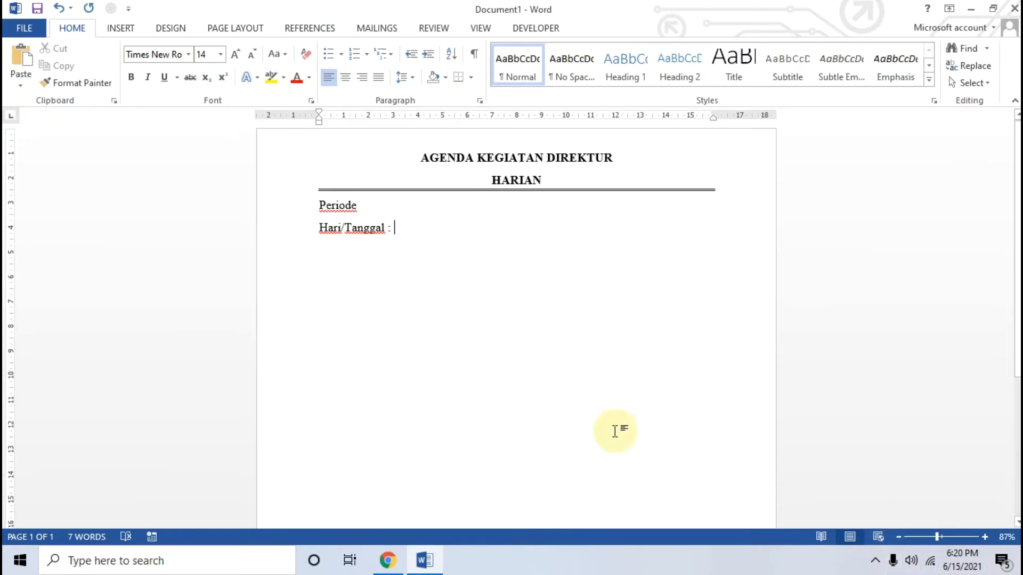
pyautogui.write('S')
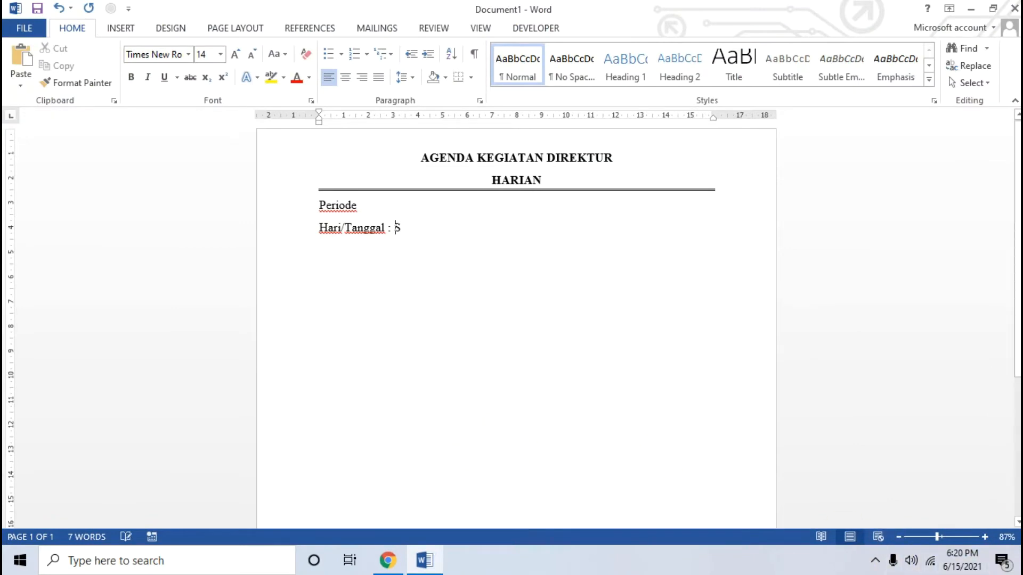
pyautogui.write('elasa, ')
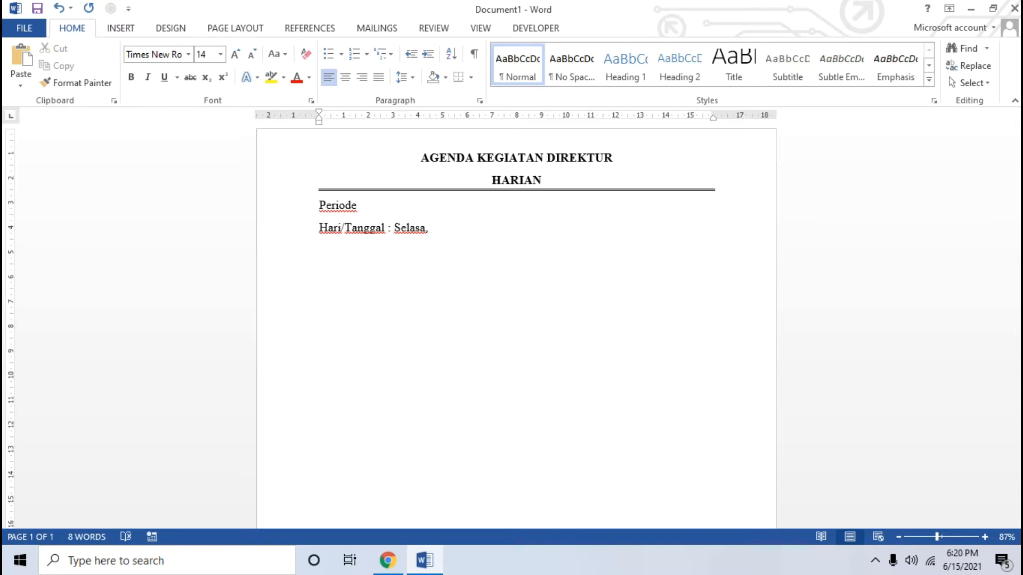
pyautogui.write('15 Juni 2021')
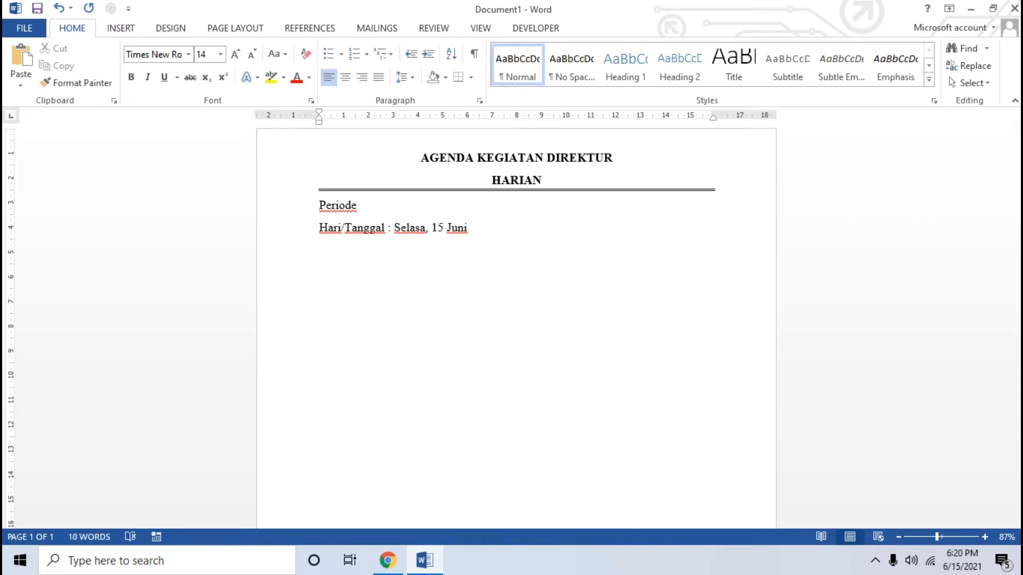
pyautogui.press('Return')
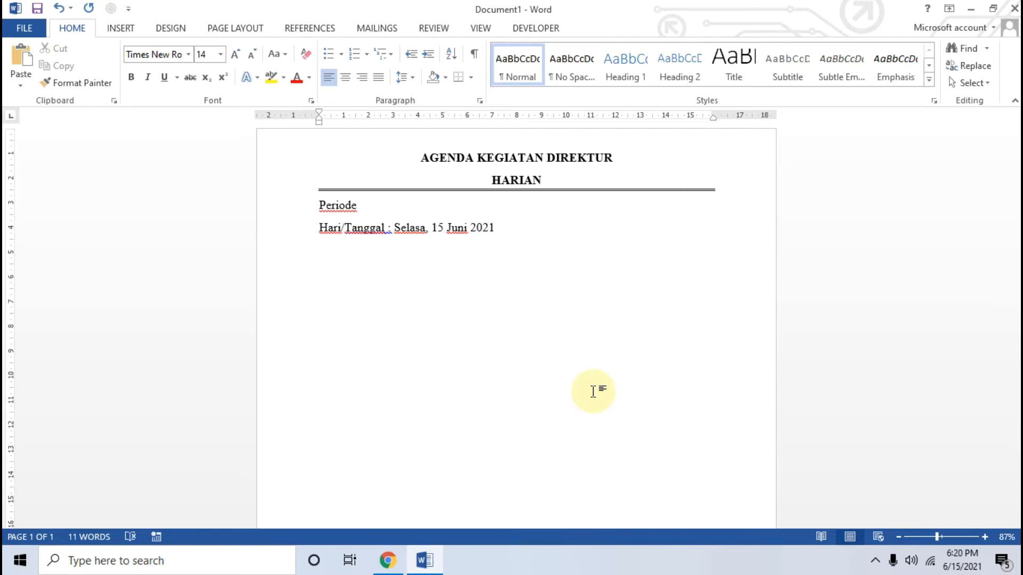
# Step: View the tutorial's sample schedule table in Chrome, then insert a table of 3 columns and 8 rows beneath the date line in Word
pyautogui.click(388, 559)
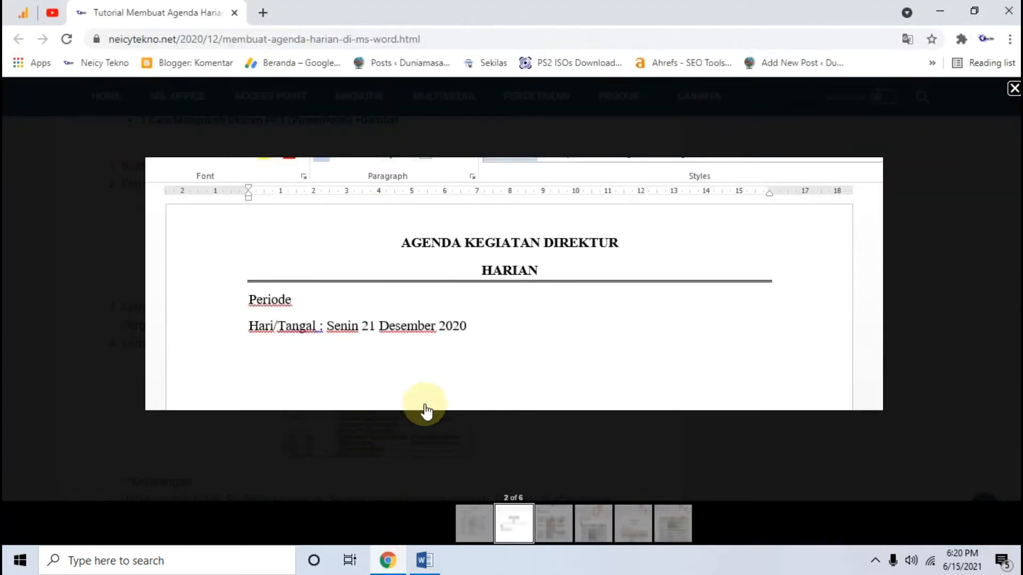
pyautogui.click(557, 525)
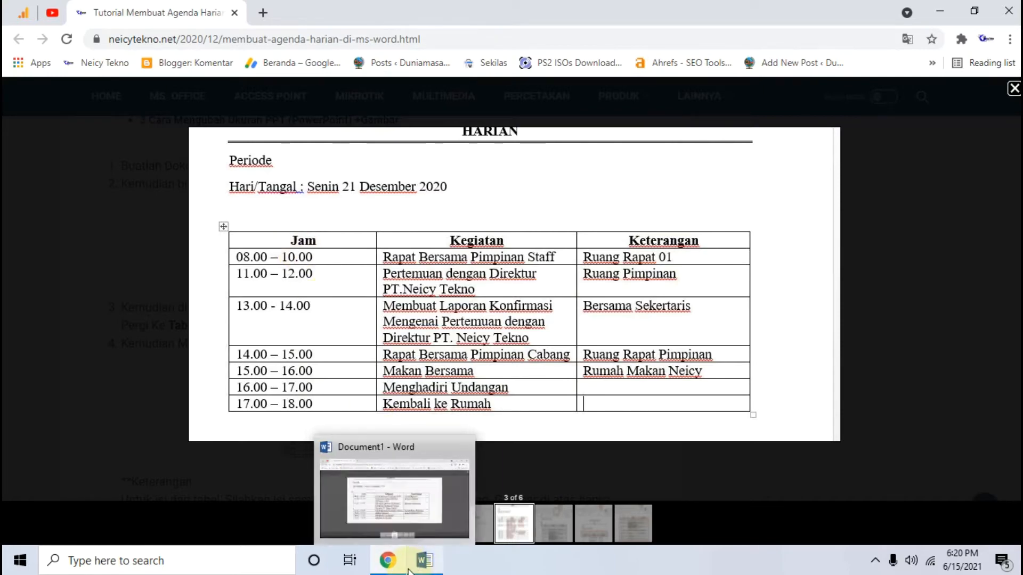
pyautogui.click(423, 561)
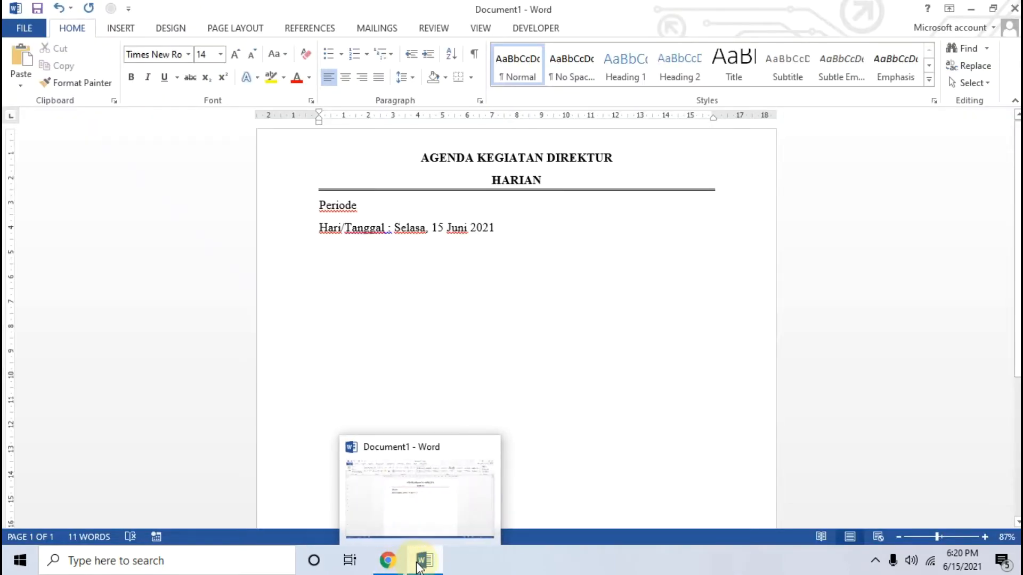
pyautogui.click(367, 263)
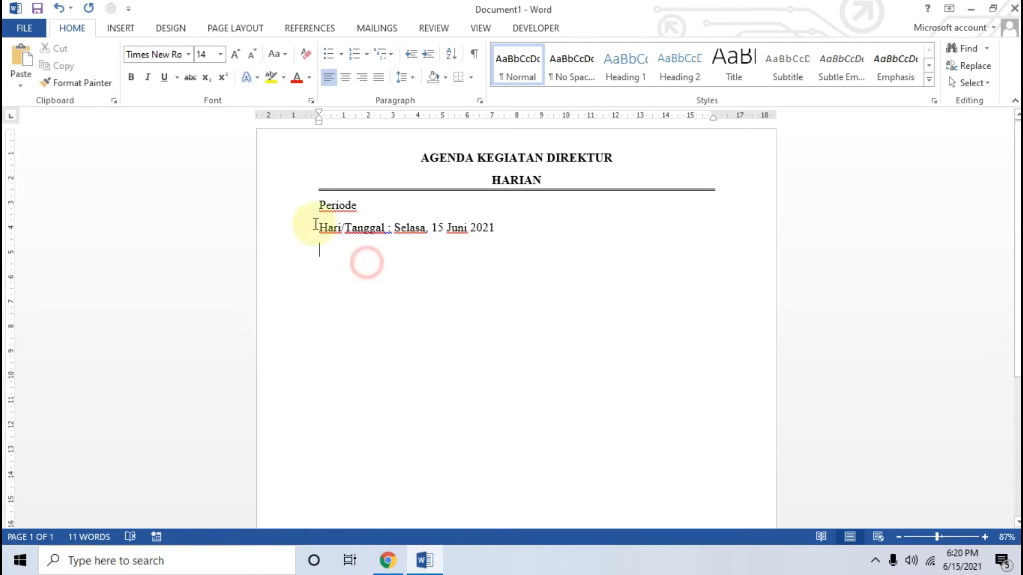
pyautogui.click(120, 27)
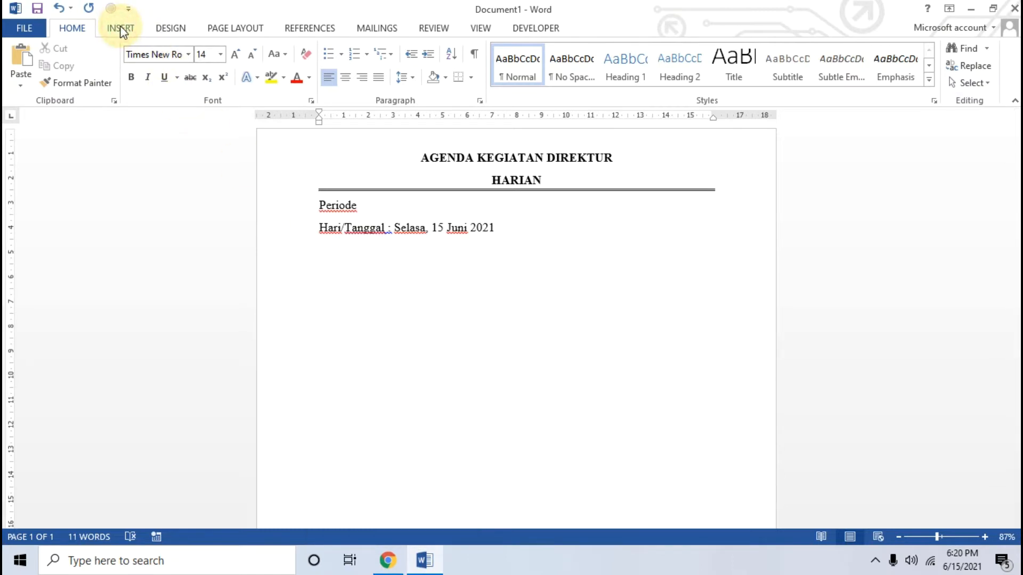
pyautogui.click(121, 28)
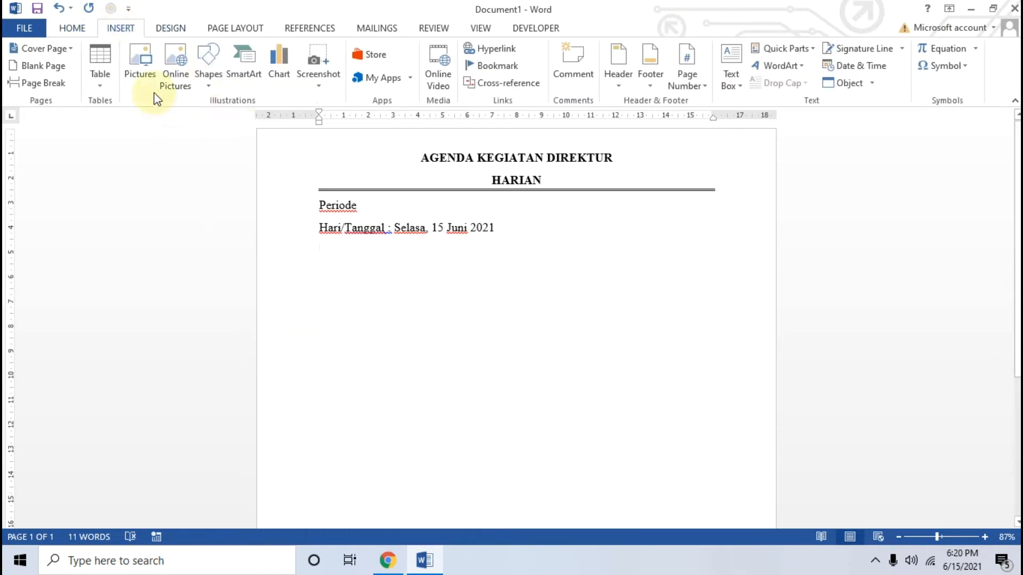
pyautogui.click(110, 78)
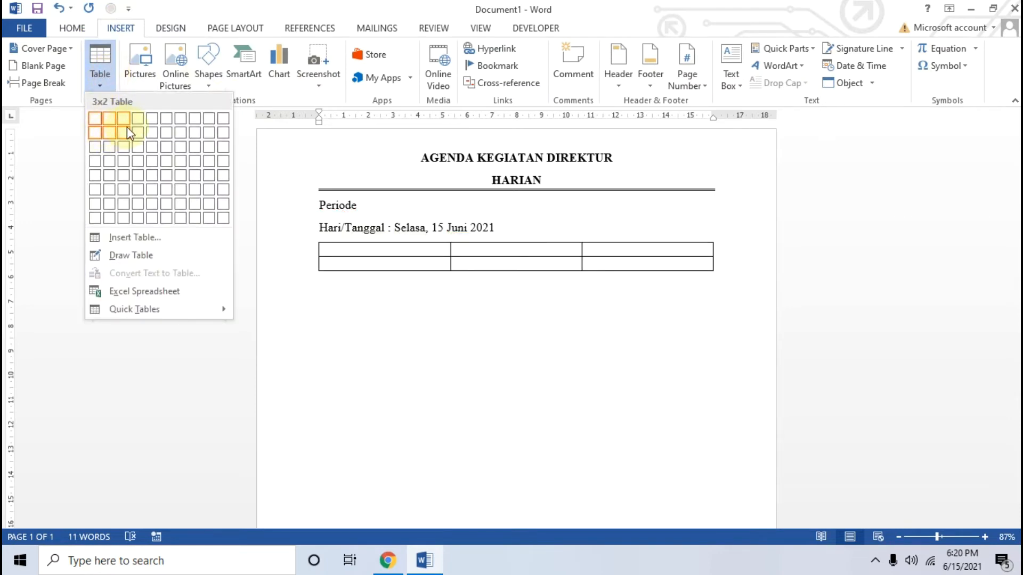
pyautogui.click(124, 218)
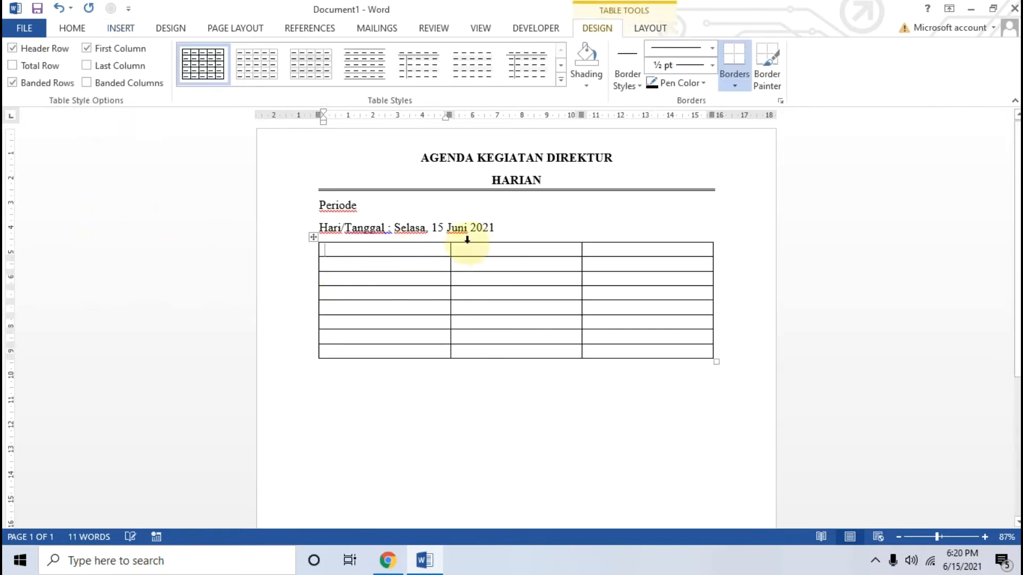
# Step: Enter "Jam" as the table's first column heading, matching the capitalization of the sample in Chrome
pyautogui.click(392, 559)
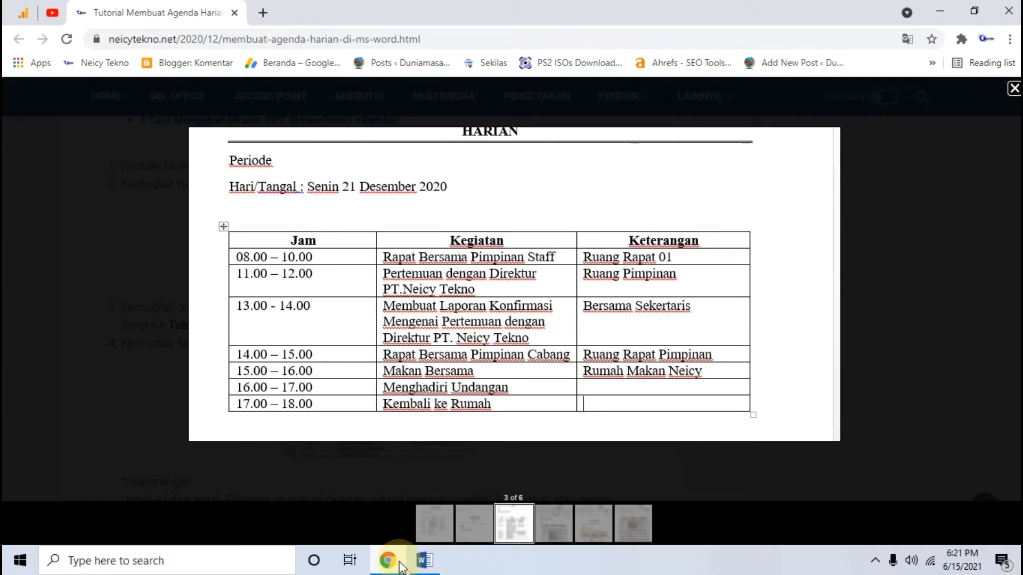
pyautogui.click(399, 564)
pyautogui.write('JAM')
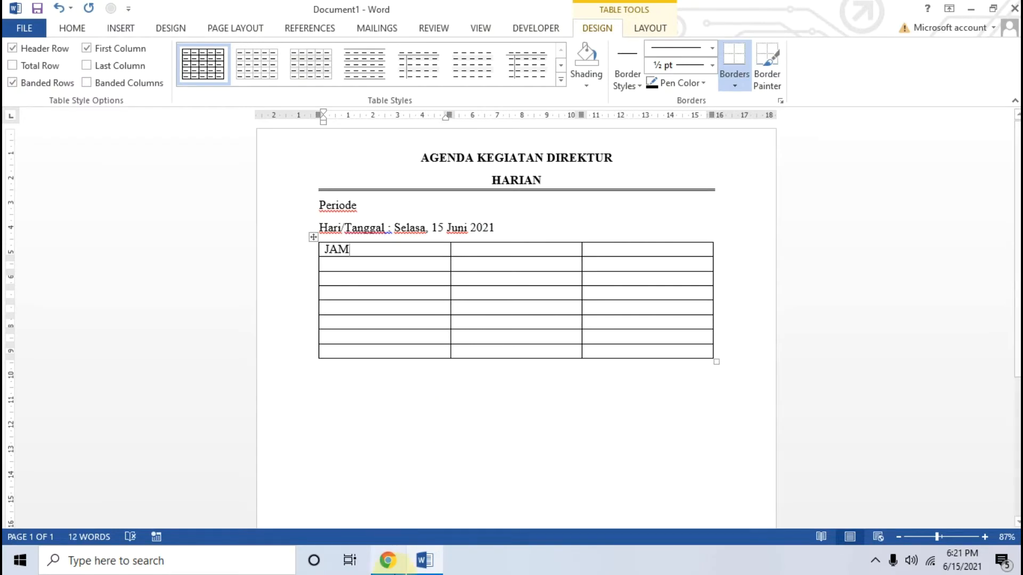
pyautogui.click(387, 561)
pyautogui.click(392, 560)
pyautogui.press('BackSpace')
pyautogui.press('BackSpace')
pyautogui.write('am')
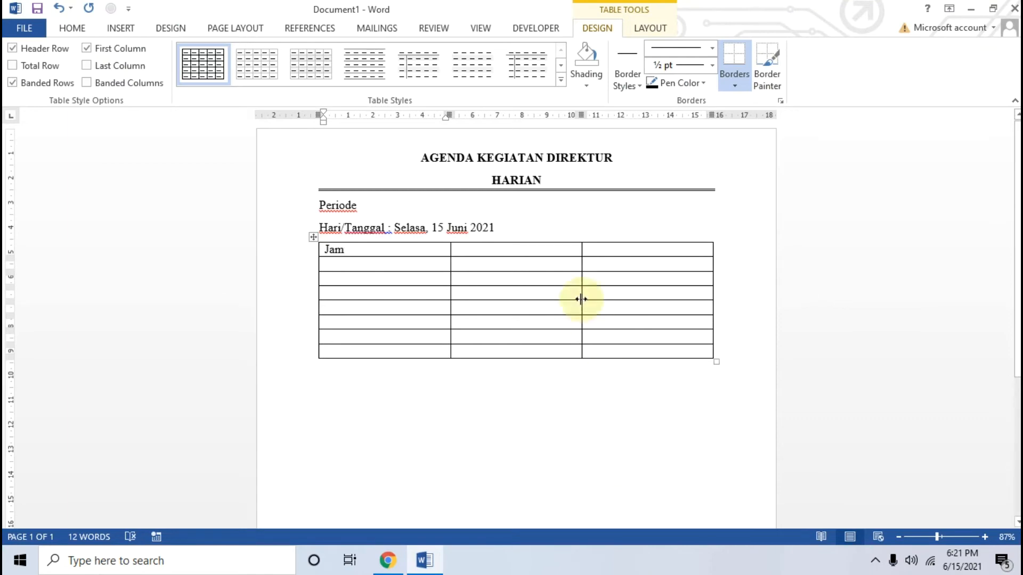
# Step: Enter "Kegiatan" as the second column heading, following the sample table in Chrome
pyautogui.click(511, 243)
pyautogui.click(506, 253)
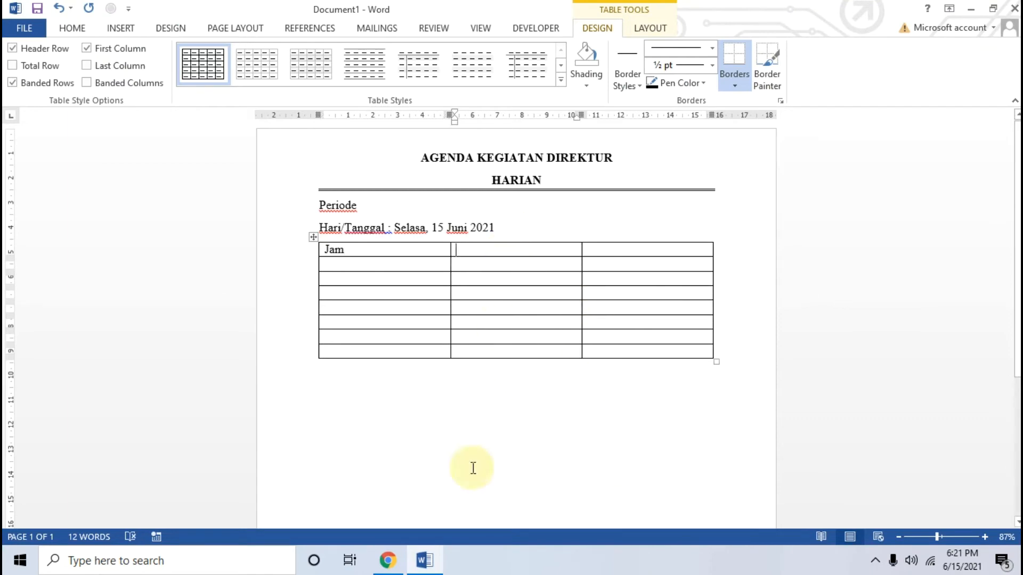
pyautogui.click(387, 559)
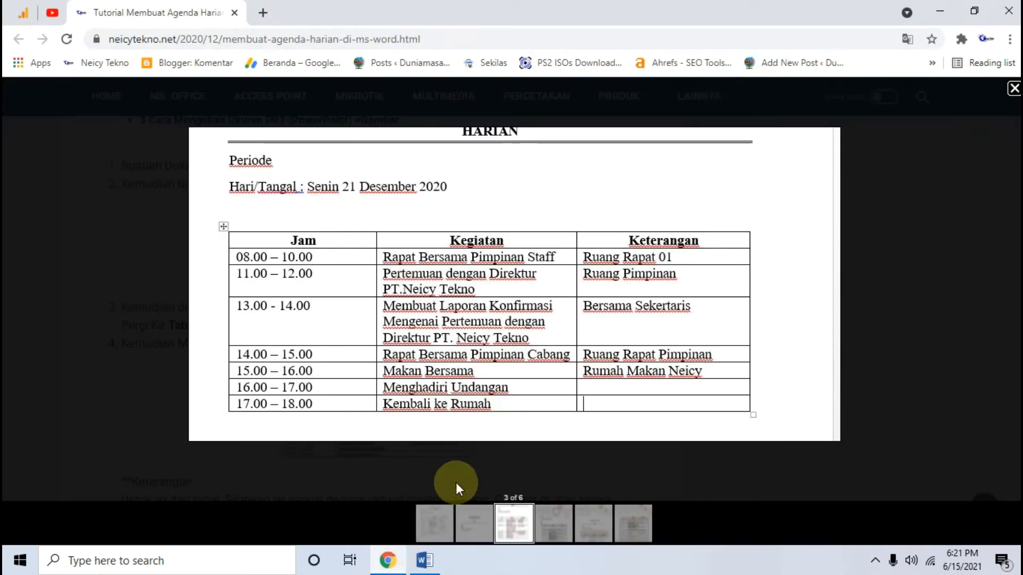
pyautogui.click(424, 559)
pyautogui.write('Kegitan')
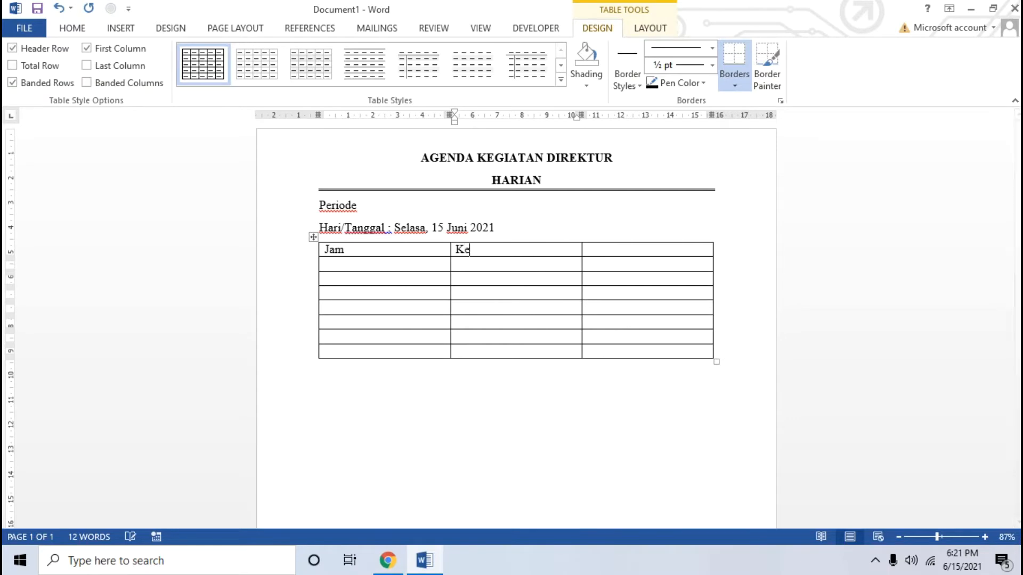
pyautogui.press('BackSpace')
pyautogui.press('BackSpace')
pyautogui.press('BackSpace')
pyautogui.write('atan')
# Step: Check the sample's last column in Chrome and enter "Keterangan" as the third column heading in Word
pyautogui.click(390, 562)
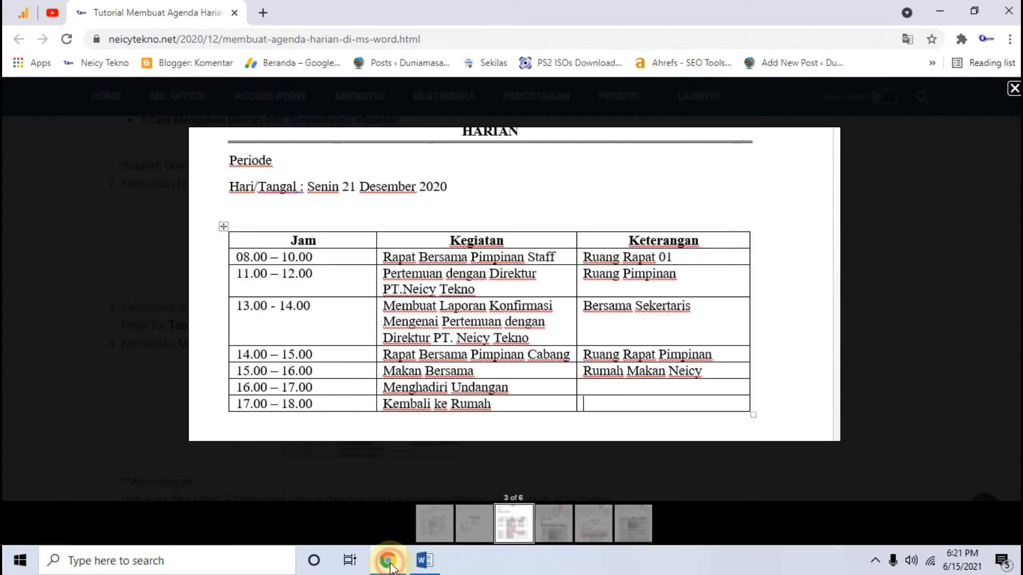
pyautogui.click(388, 562)
pyautogui.write('Keterangan')
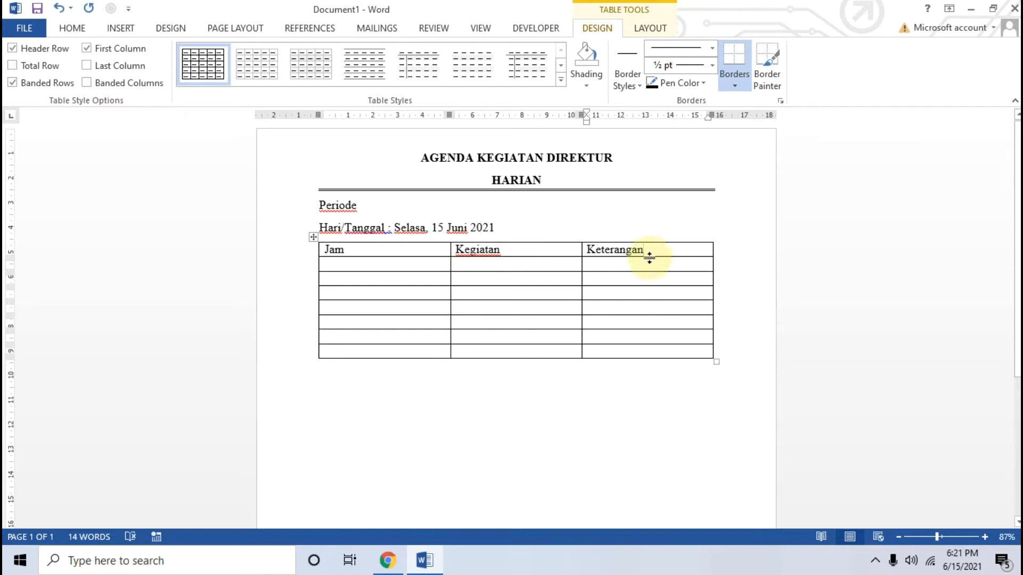
# Step: Make the table's header row bold, center its text horizontally and vertically, and increase the row's height slightly
pyautogui.moveTo(655, 248); pyautogui.dragTo(395, 252)
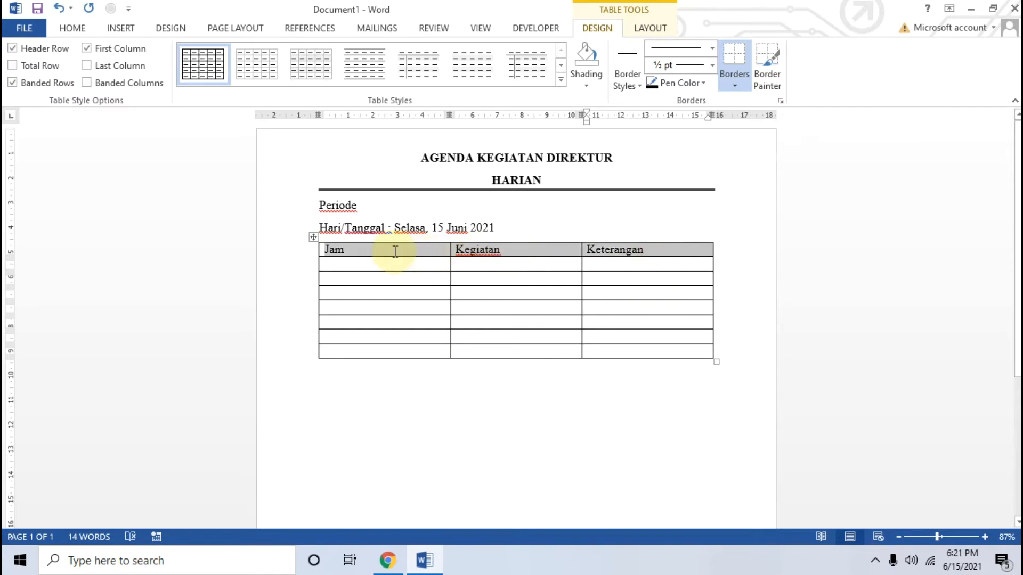
pyautogui.click(59, 31)
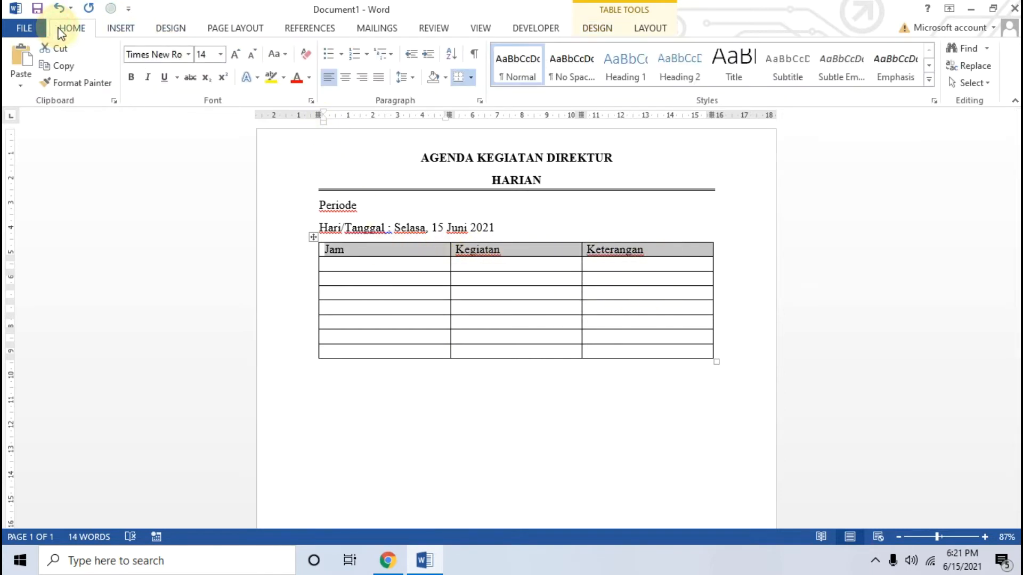
pyautogui.click(134, 77)
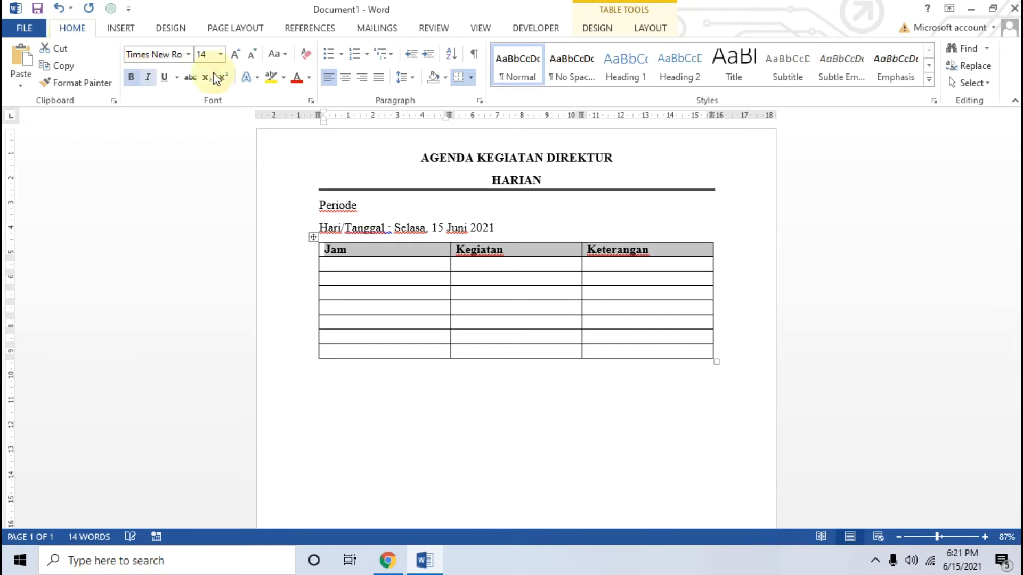
pyautogui.click(649, 27)
pyautogui.click(745, 64)
pyautogui.moveTo(371, 258); pyautogui.dragTo(368, 264)
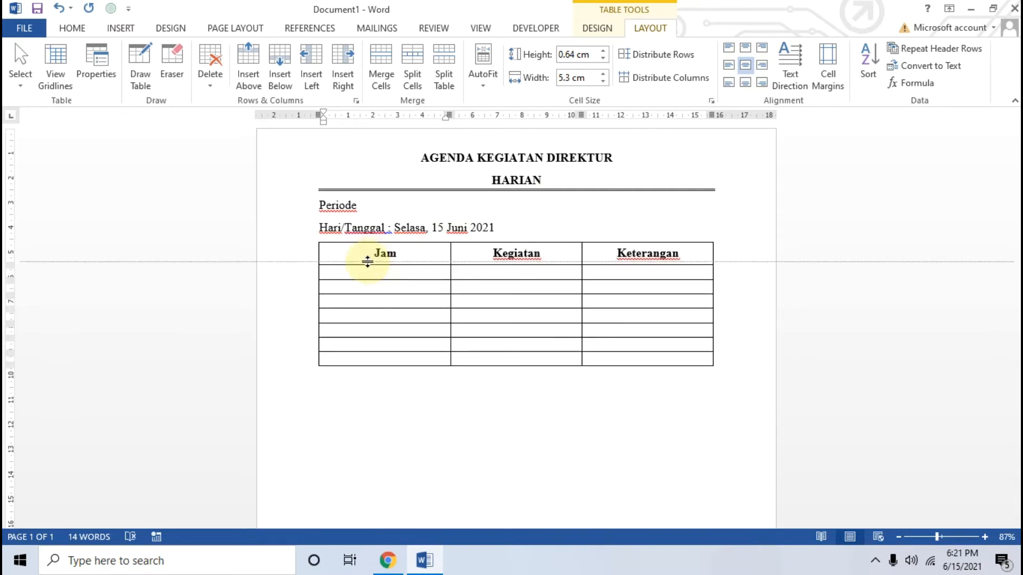
# Step: Insert a blank line between the date line and the table, and compare the layout with the sample in Chrome
pyautogui.click(355, 276)
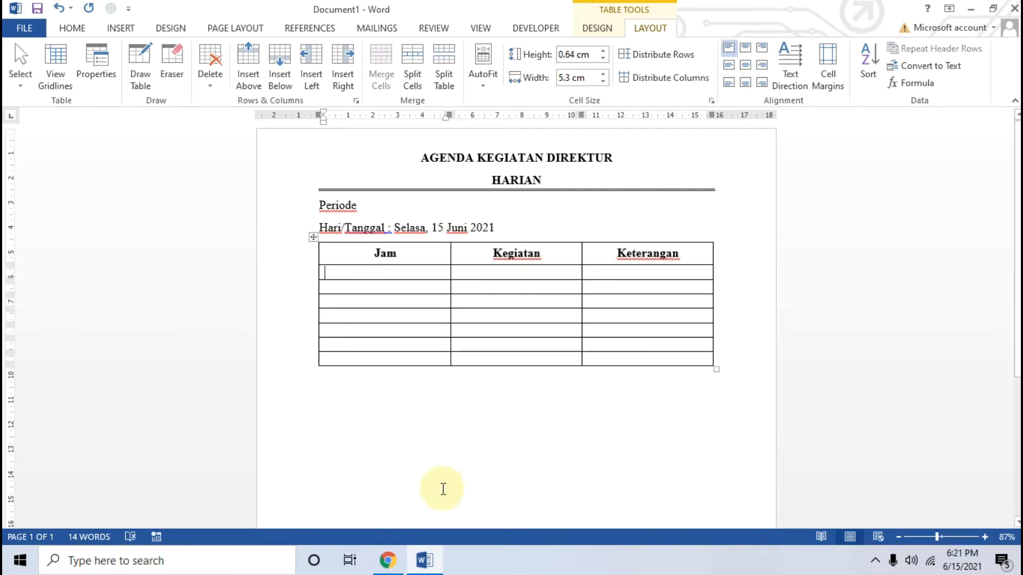
pyautogui.moveTo(395, 571)
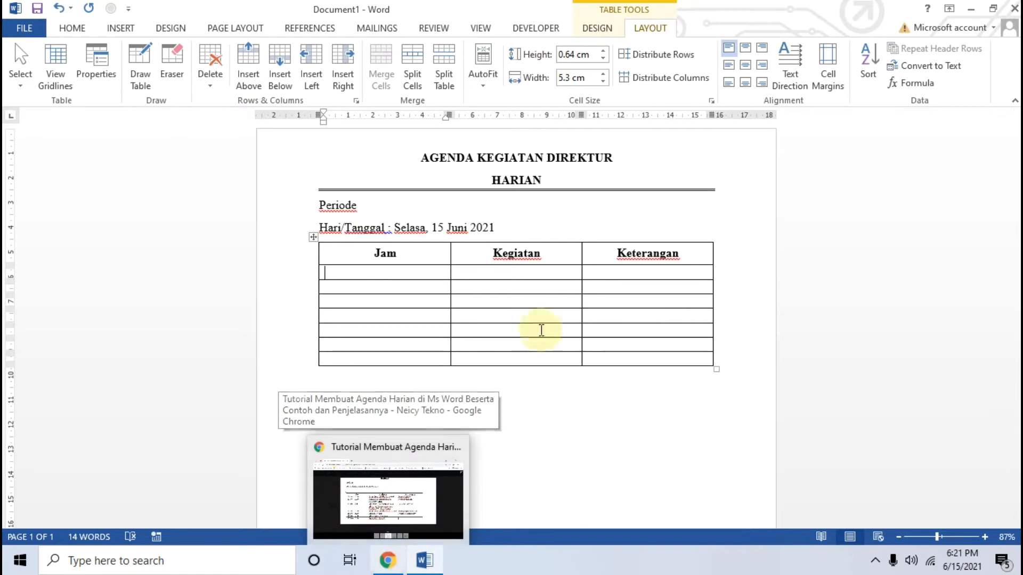
pyautogui.click(516, 226)
pyautogui.press('Return')
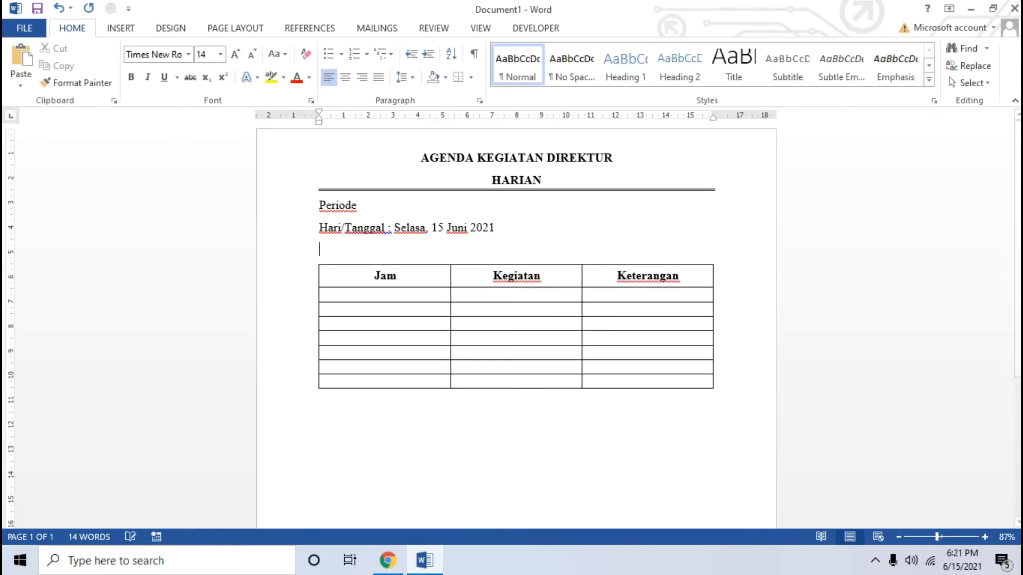
pyautogui.click(395, 561)
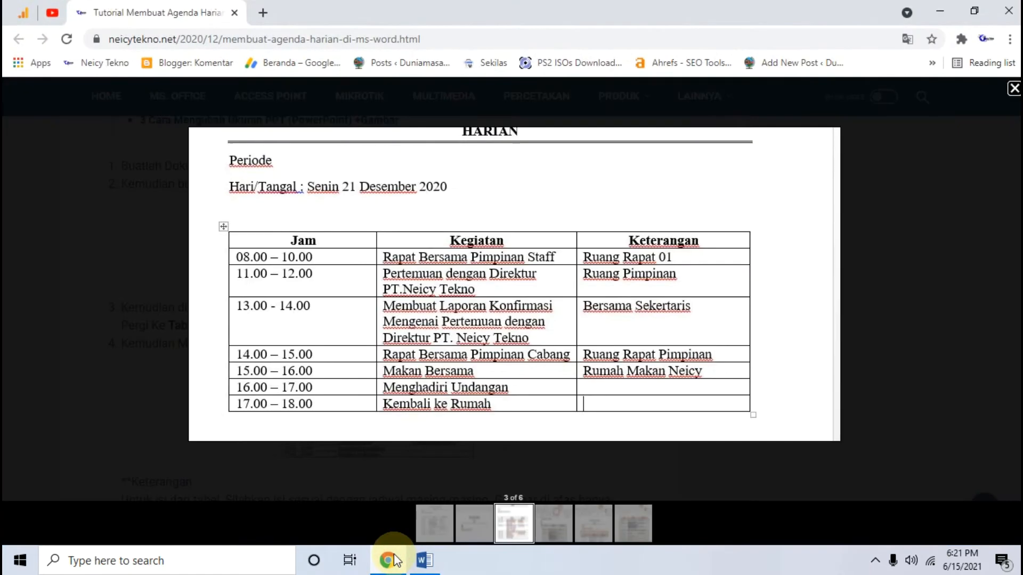
pyautogui.click(394, 561)
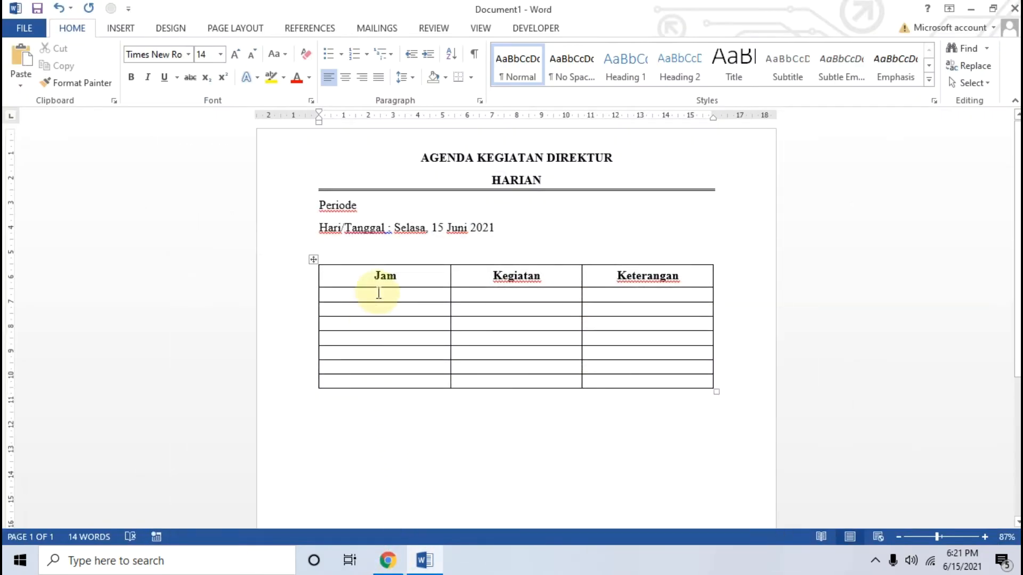
# Step: Check the sample agenda in Chrome and enter "08.00 – 10.00" under Jam in the Word table's first data row
pyautogui.click(376, 293)
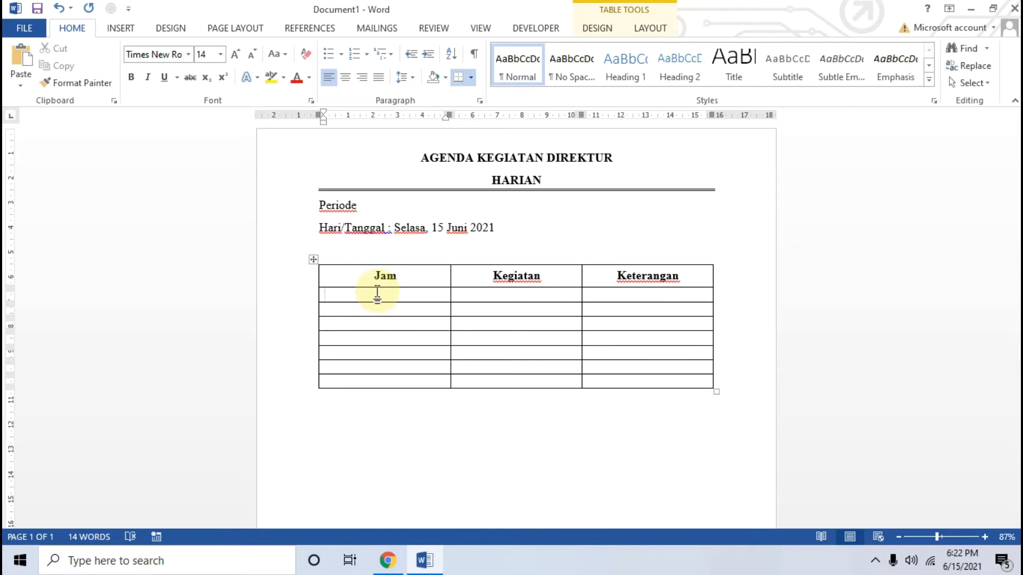
pyautogui.click(389, 561)
pyautogui.click(425, 560)
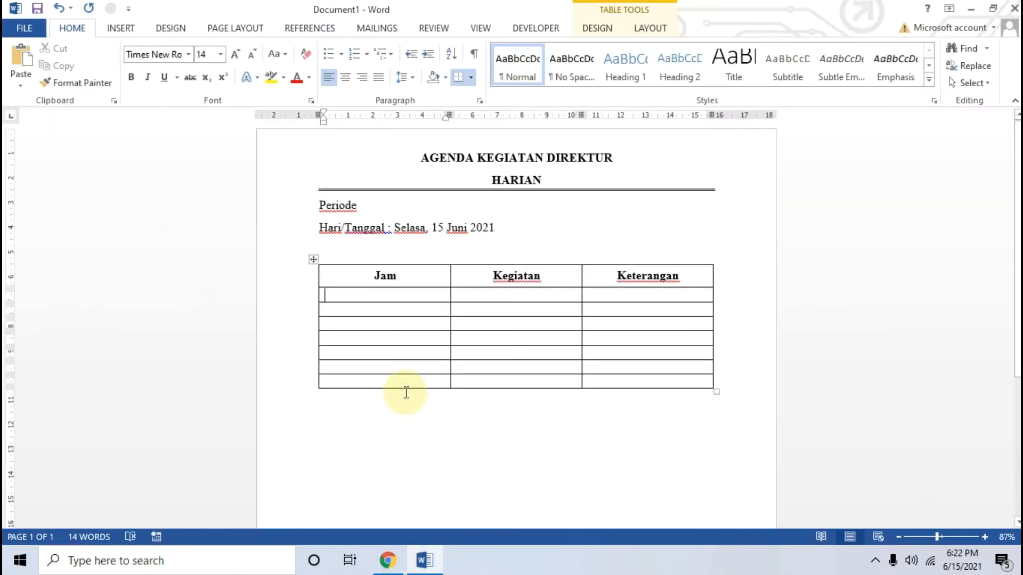
pyautogui.write('0')
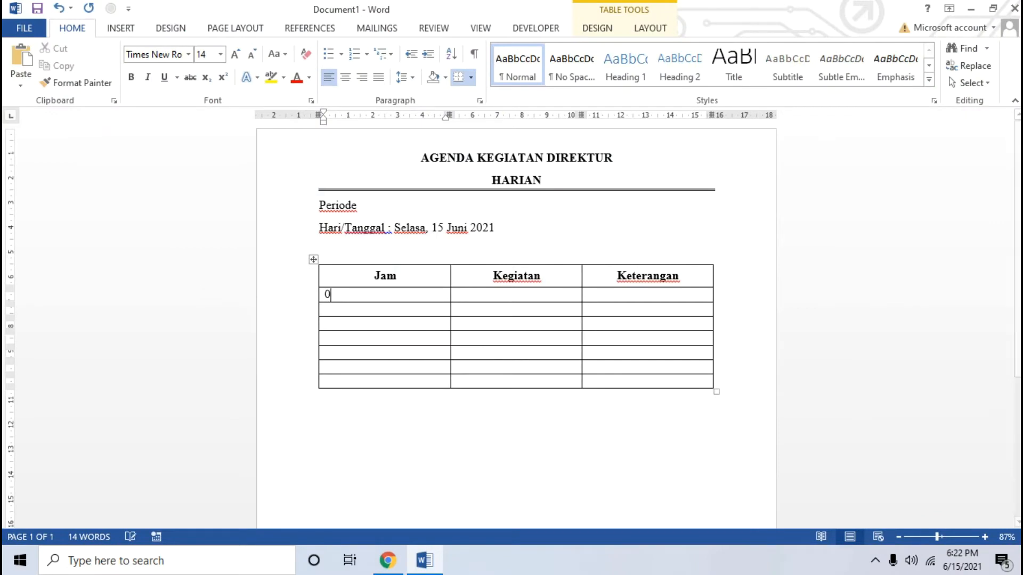
pyautogui.write('8.00 - ')
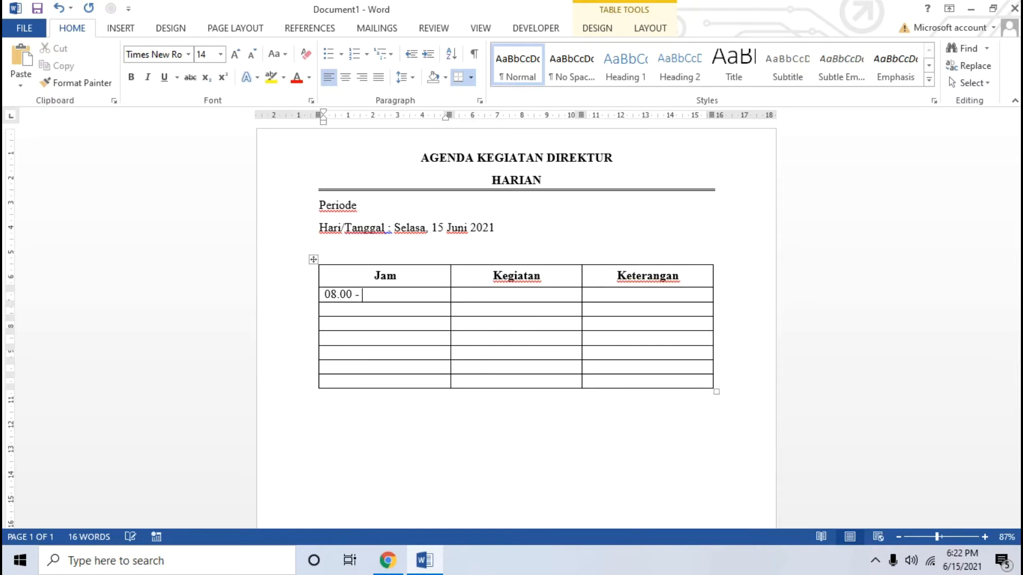
pyautogui.write('10.00')
pyautogui.press('Tab')
# Step: Consult the sample in Chrome and enter "Rapat Bersama Staff" as the Kegiatan for the 08.00 – 10.00 row in Word
pyautogui.click(387, 560)
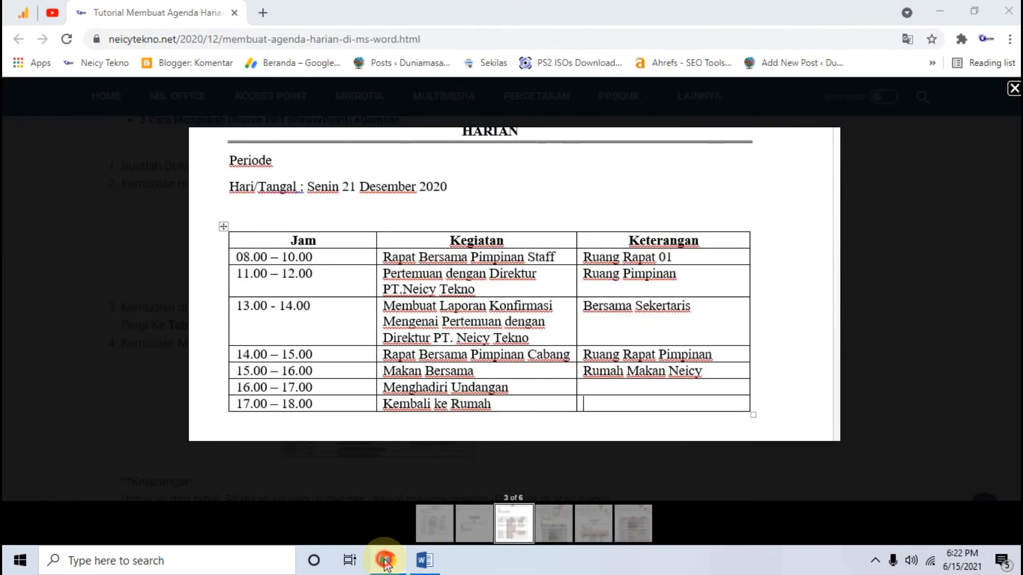
pyautogui.click(424, 560)
pyautogui.write('Rapat ')
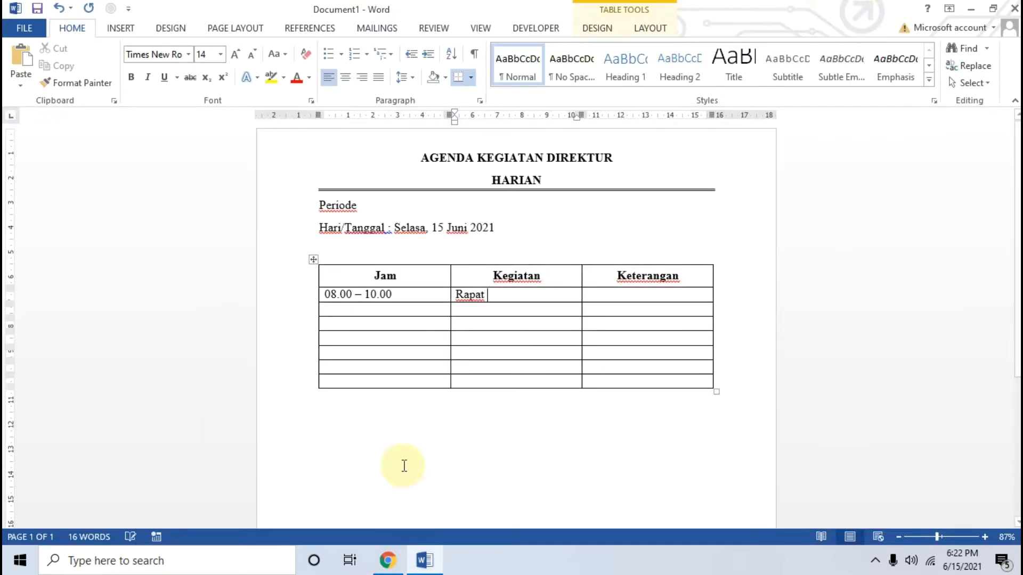
pyautogui.write('Bersama Staff')
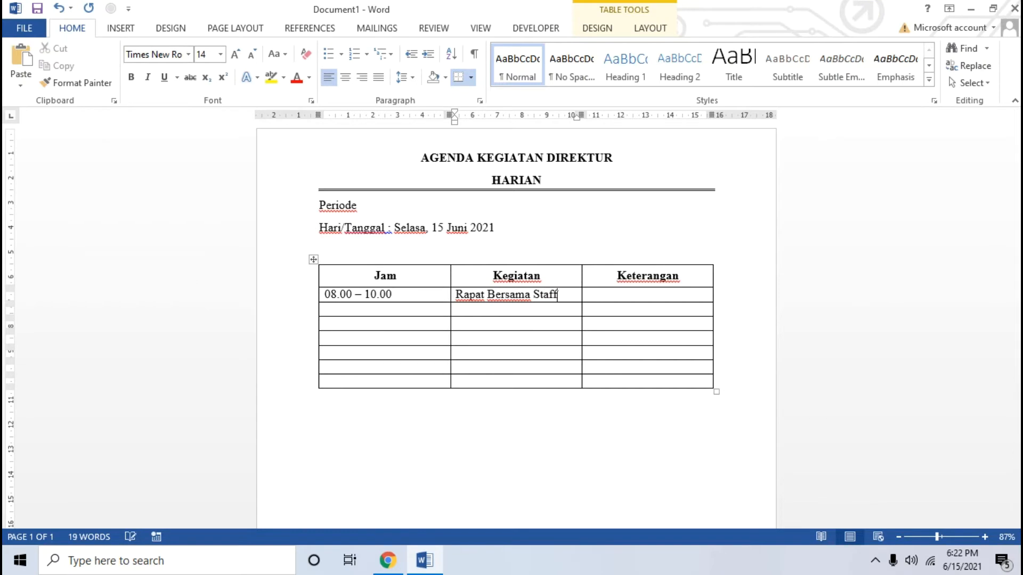
# Step: Check the sample's remarks in Chrome and enter "Ruang Rapat 01" as the Keterangan of the first data row in Word
pyautogui.press('Tab')
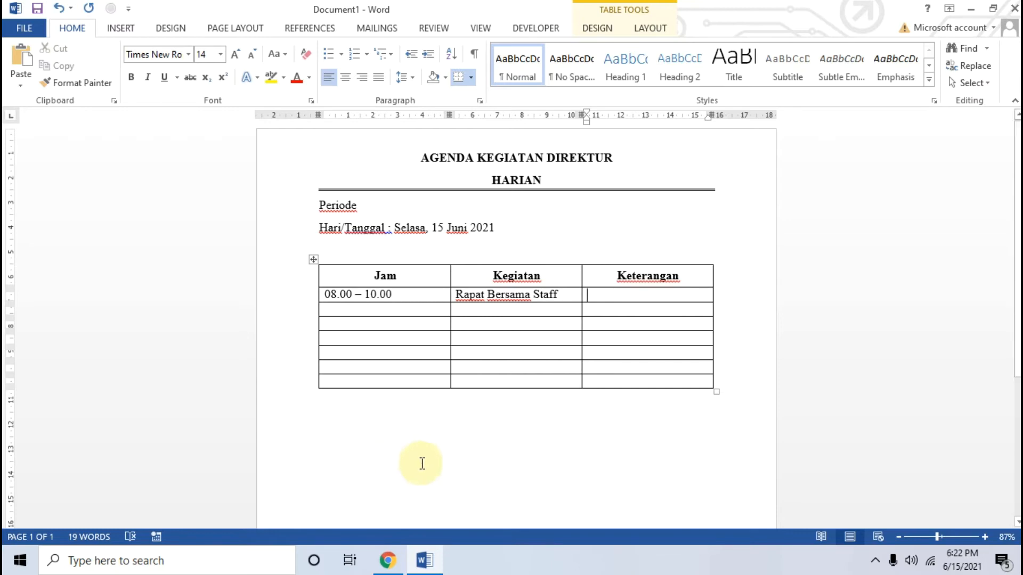
pyautogui.click(387, 564)
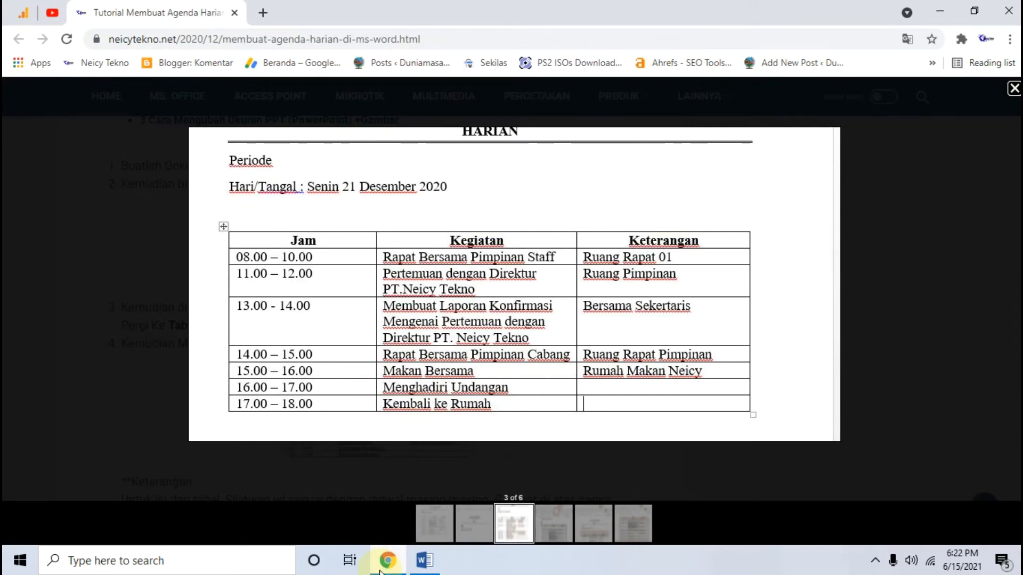
pyautogui.click(424, 560)
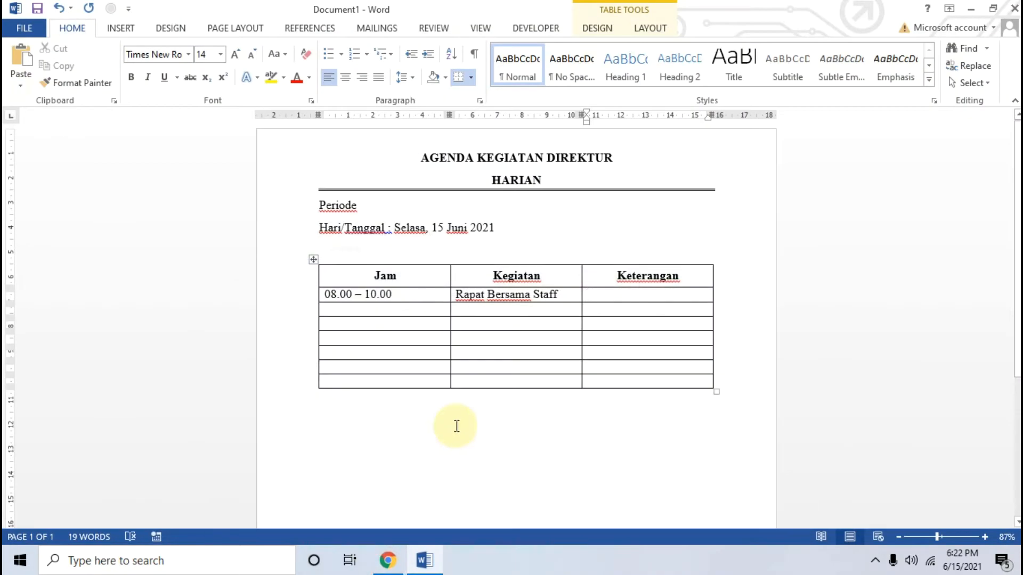
pyautogui.write('Ruan')
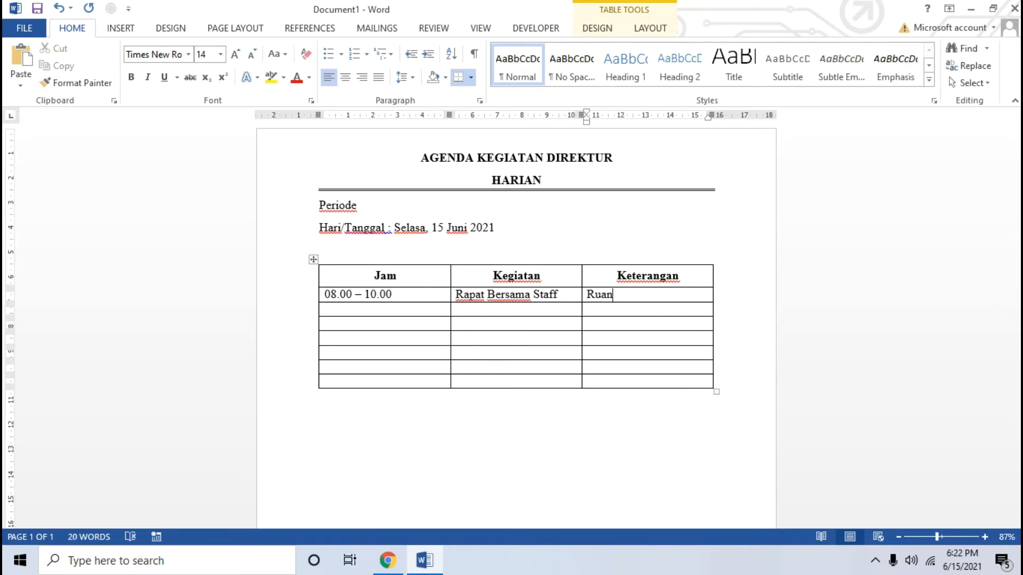
pyautogui.write('g Rapat 01')
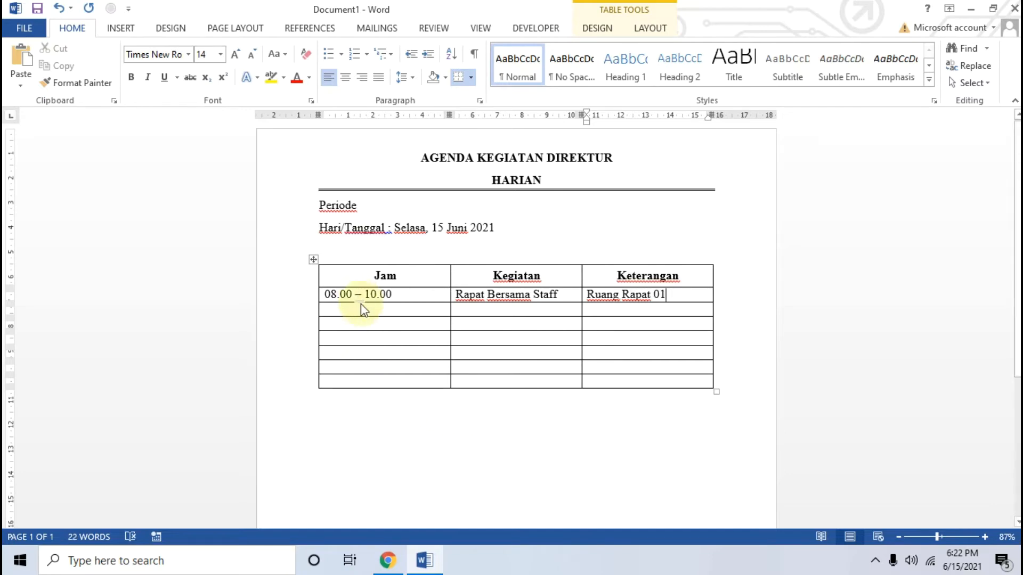
# Step: Check the sample's second time slot in Chrome and enter "11.00 – 12.00" under Jam in the second data row in Word
pyautogui.click(335, 311)
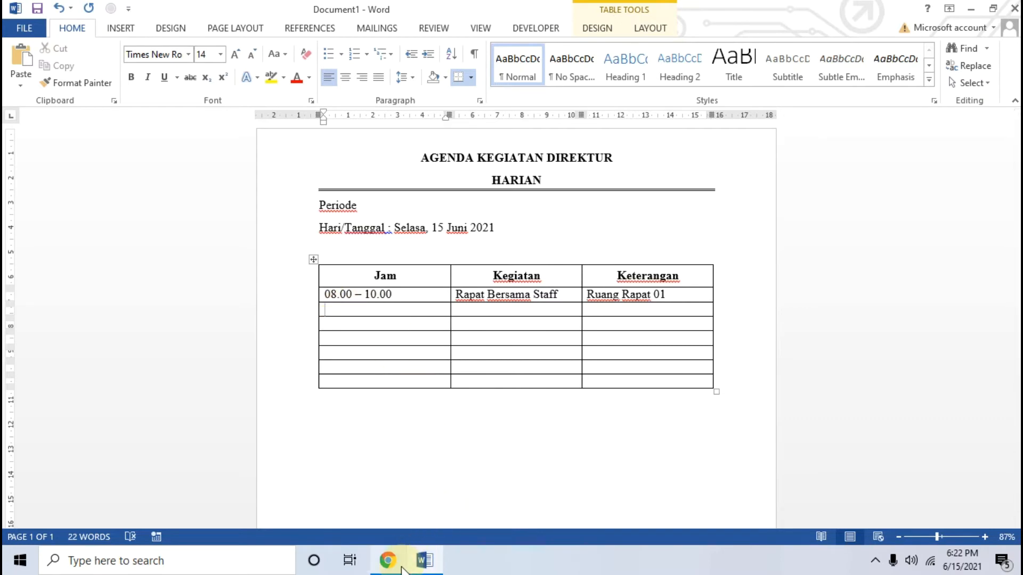
pyautogui.moveTo(403, 571)
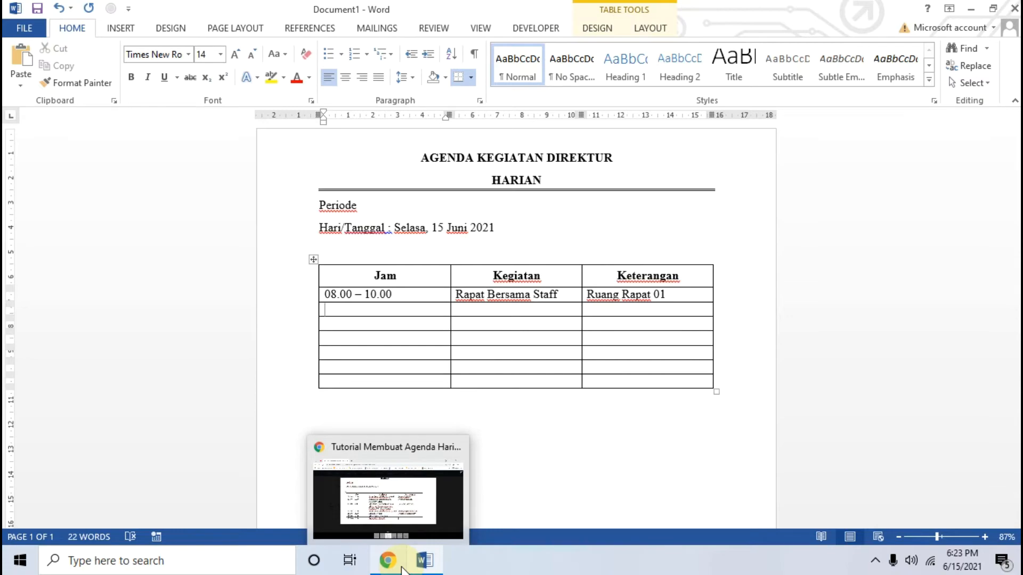
pyautogui.click(422, 565)
pyautogui.click(421, 567)
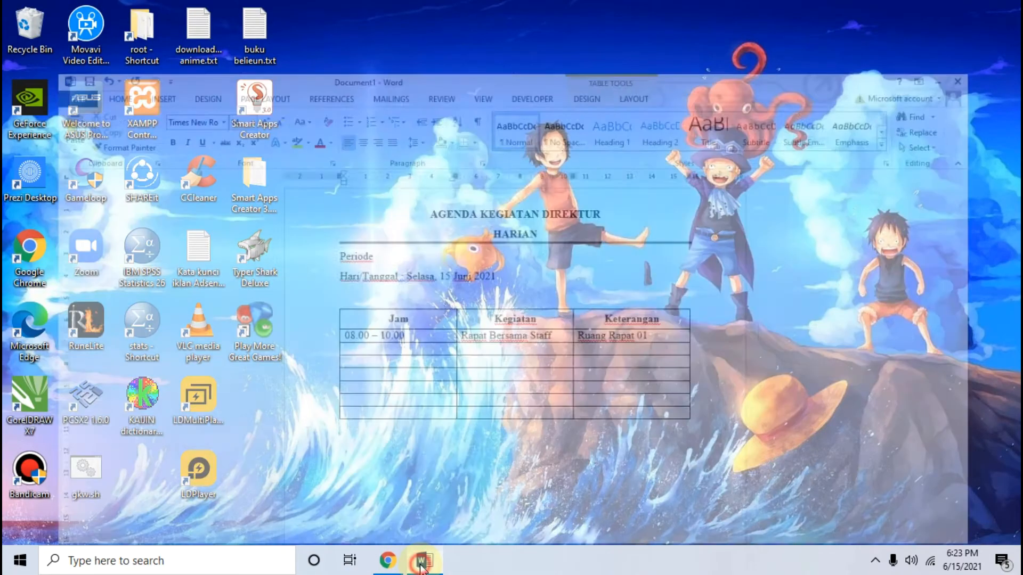
pyautogui.click(387, 561)
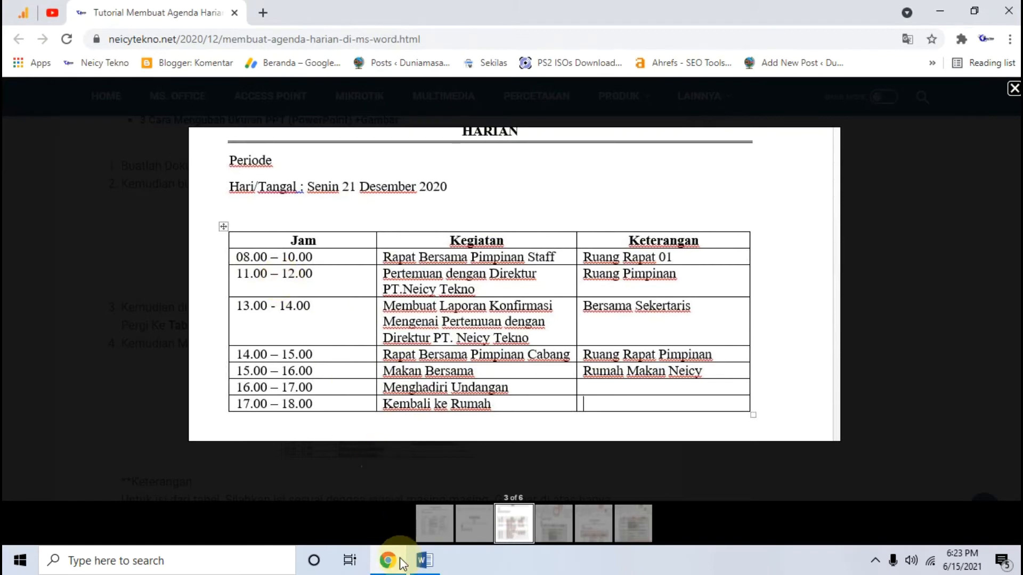
pyautogui.click(421, 562)
pyautogui.write('11.00')
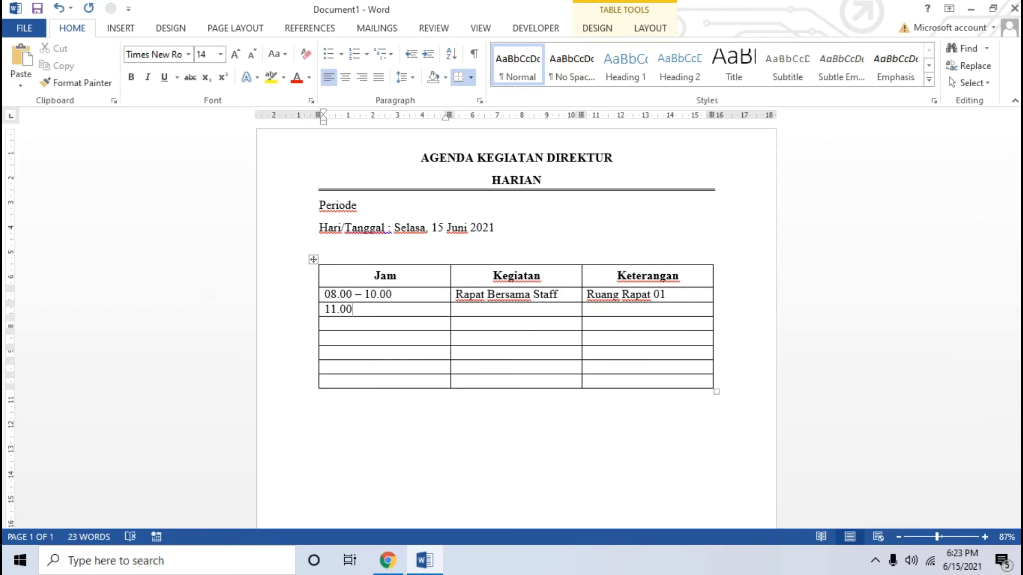
pyautogui.write(' - 1200')
pyautogui.press('BackSpace')
pyautogui.press('BackSpace')
pyautogui.write('.00')
pyautogui.press('Tab')
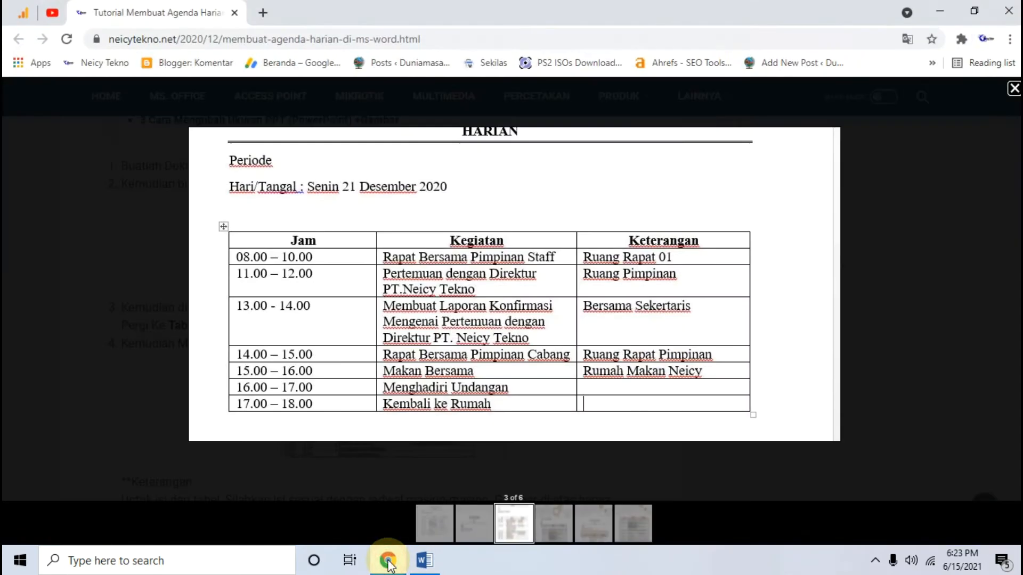
# Step: Consult the sample in Chrome and enter "Pertemuan Dengan Direktur PT. Neicy Tekno" as the Kegiatan for the 11.00 – 12.00 row in Word
pyautogui.click(388, 561)
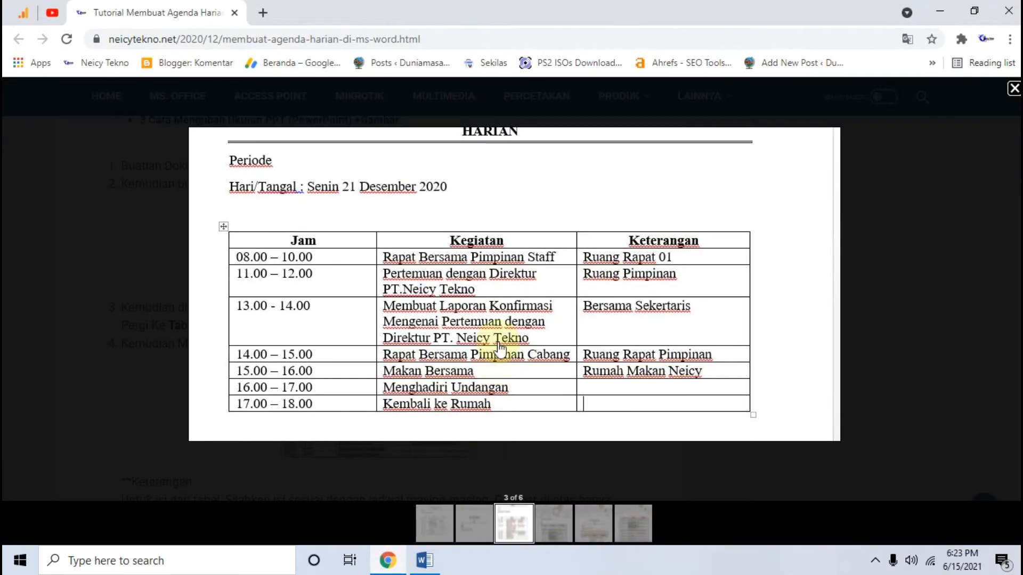
pyautogui.click(425, 560)
pyautogui.click(459, 308)
pyautogui.write('Per')
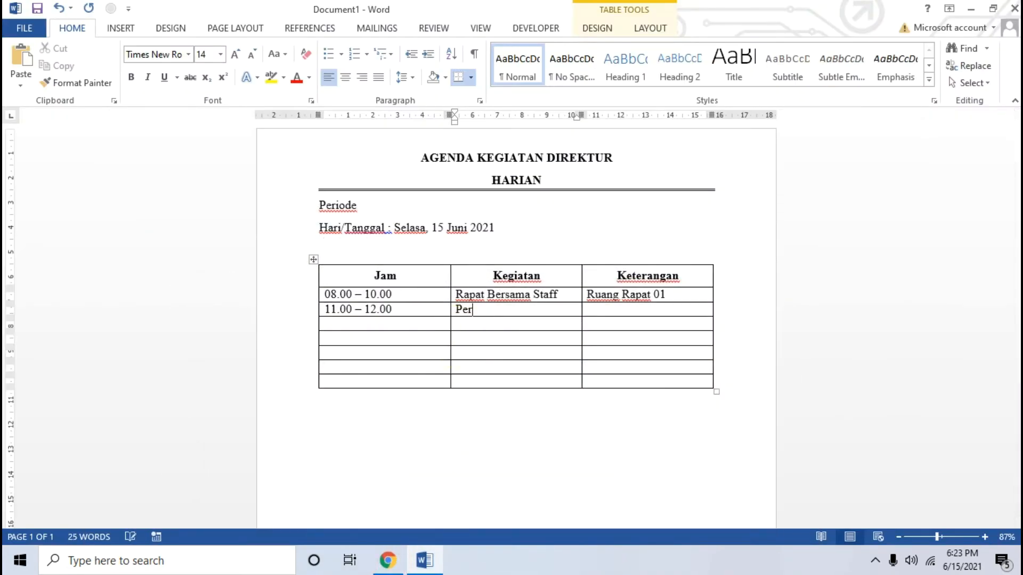
pyautogui.write('temuan Dengan Dir')
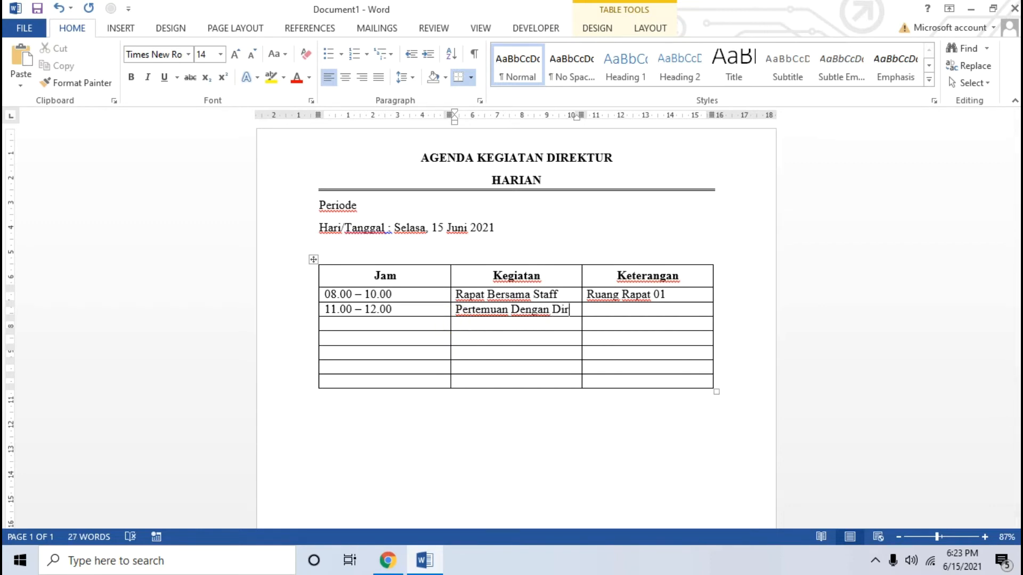
pyautogui.write('ektur PT. Neicy Tekno')
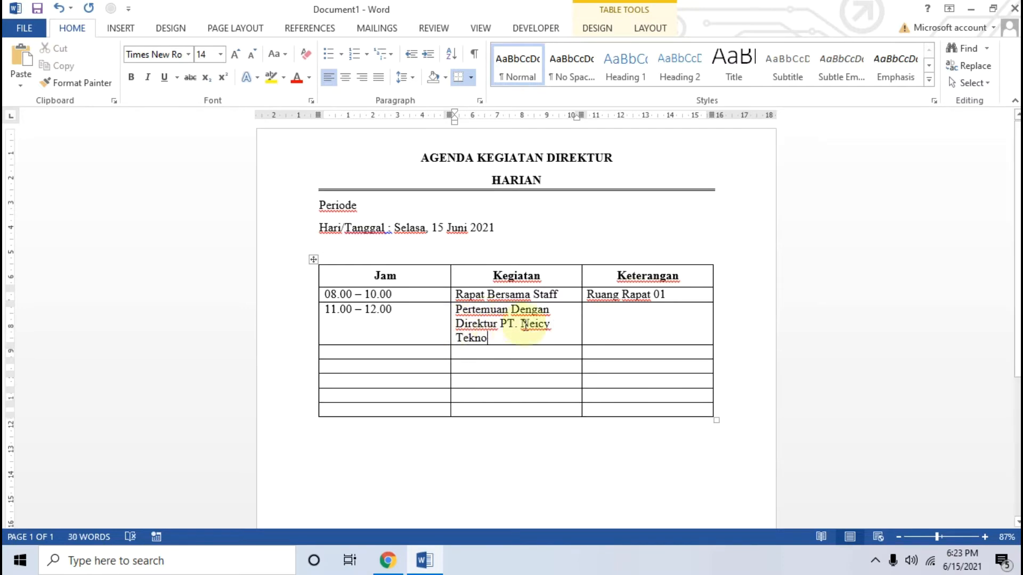
# Step: Check the sample's second remark in Chrome and enter "Ruang Pimpinan" as the Keterangan for the 11.00 – 12.00 row in Word
pyautogui.click(616, 325)
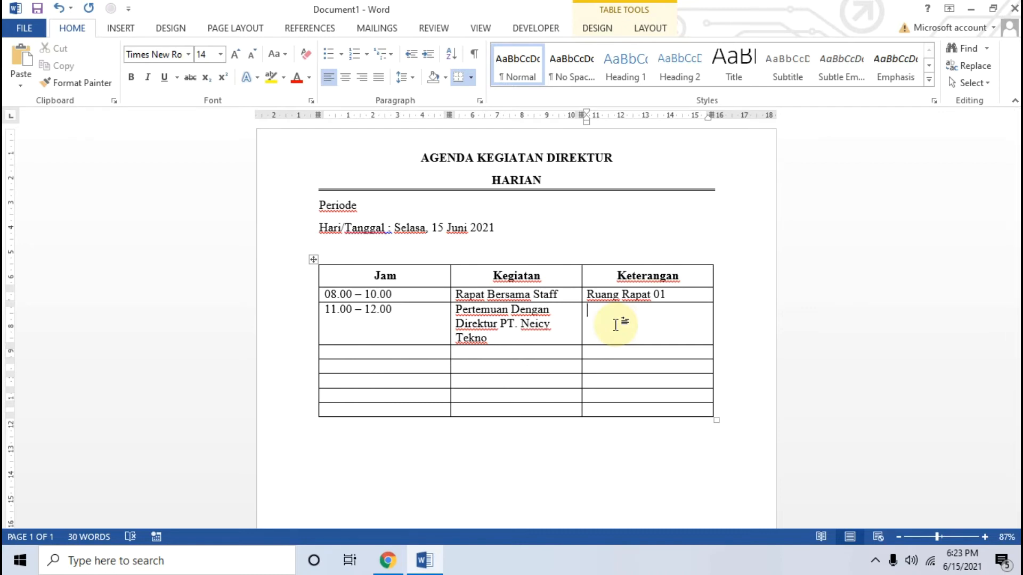
pyautogui.click(394, 563)
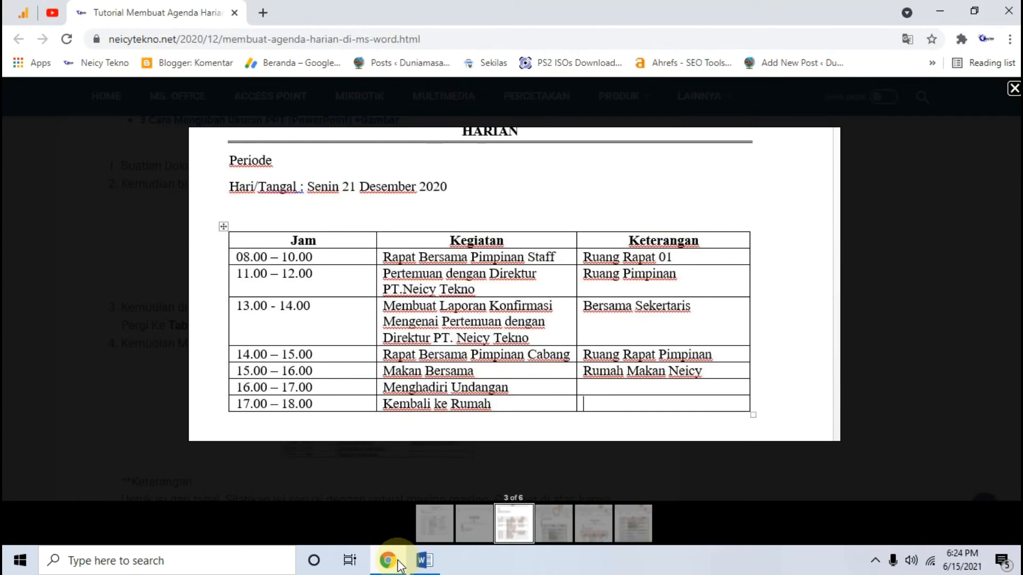
pyautogui.click(397, 562)
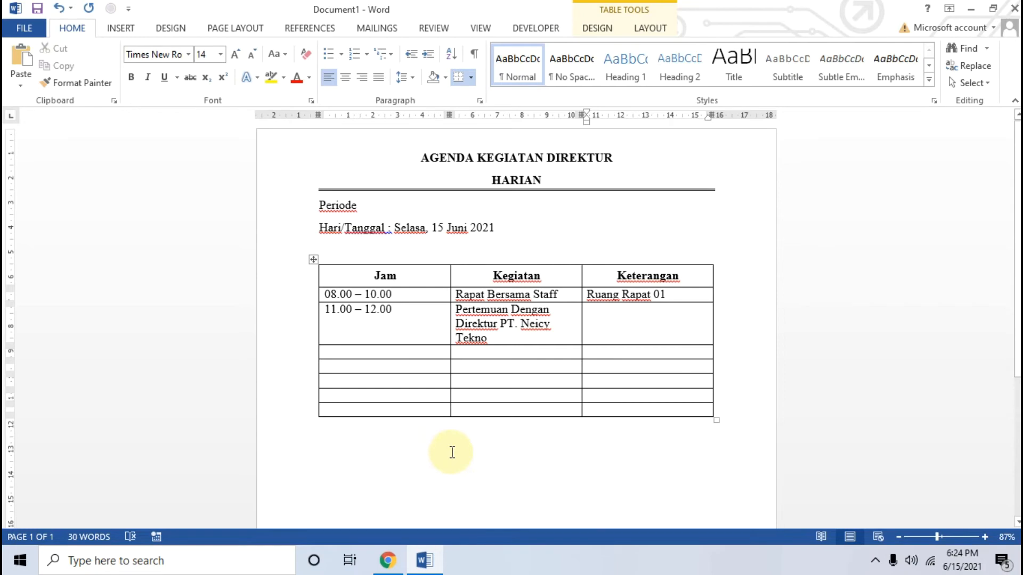
pyautogui.click(394, 560)
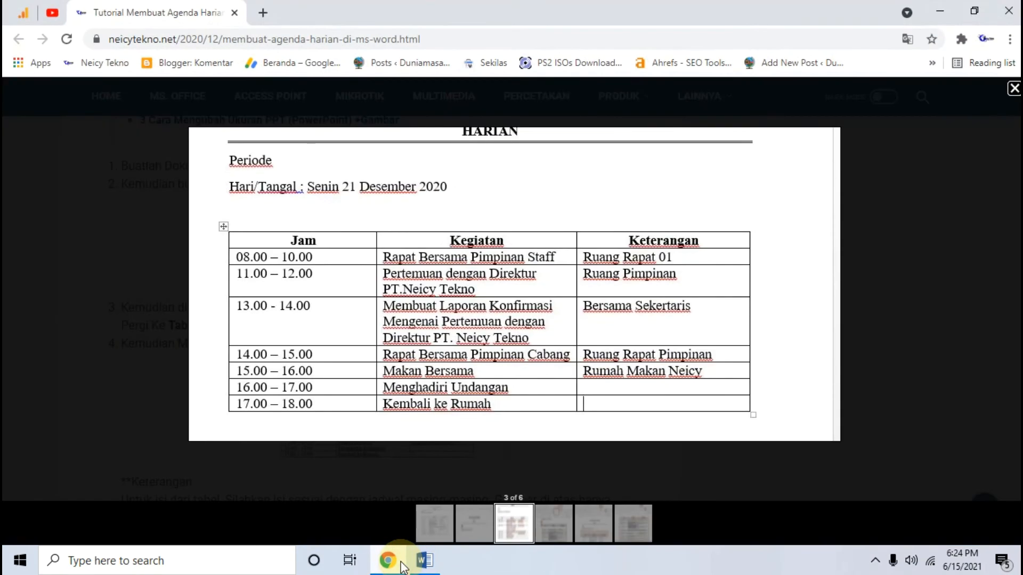
pyautogui.click(397, 561)
pyautogui.write('Ruan')
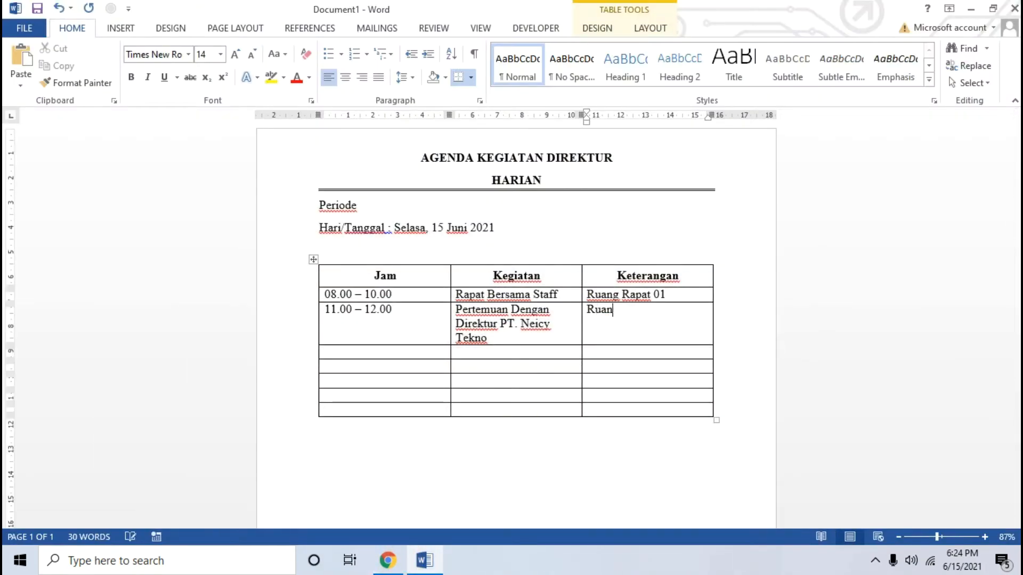
pyautogui.write('g Pimpinan')
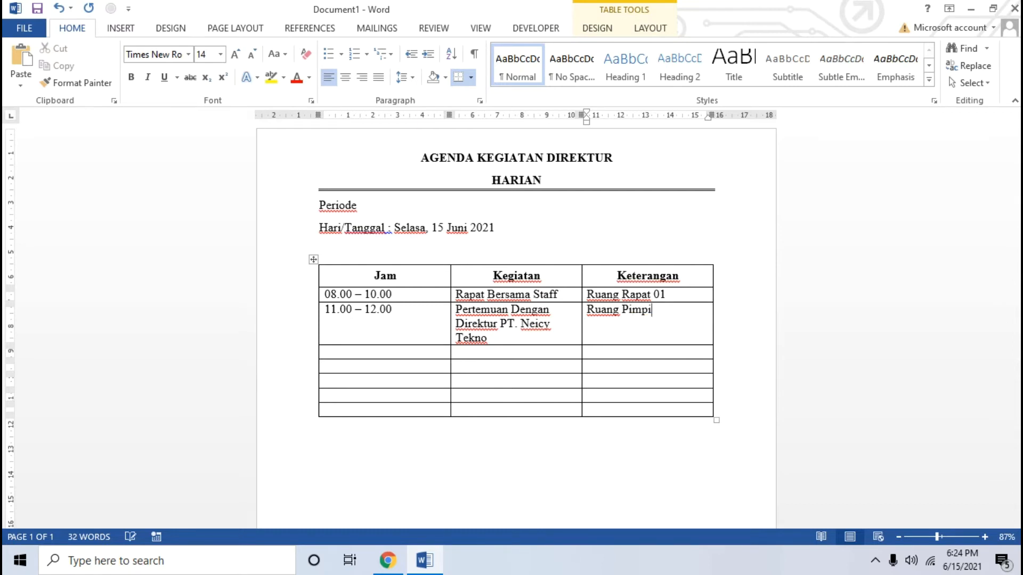
# Step: Check the sample's third time slot in Chrome and enter "13.00 – 14.00" under Jam in the third data row in Word
pyautogui.click(406, 354)
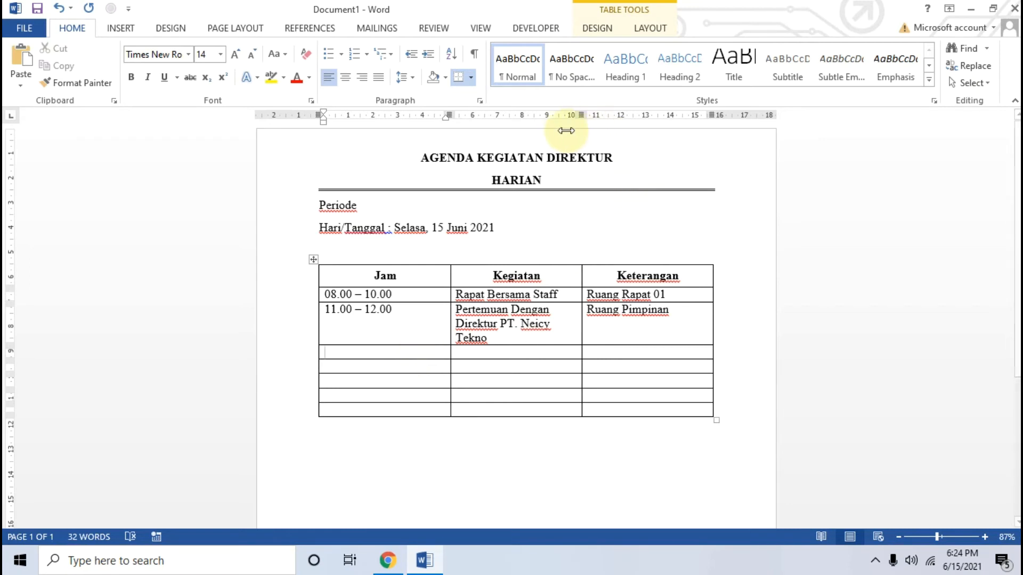
pyautogui.moveTo(547, 156); pyautogui.dragTo(615, 159)
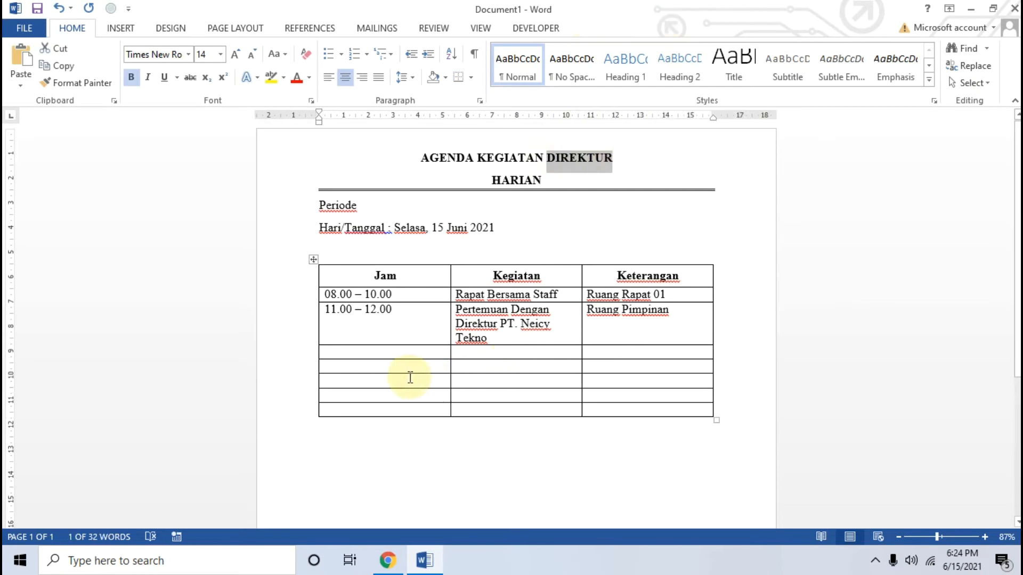
pyautogui.click(386, 353)
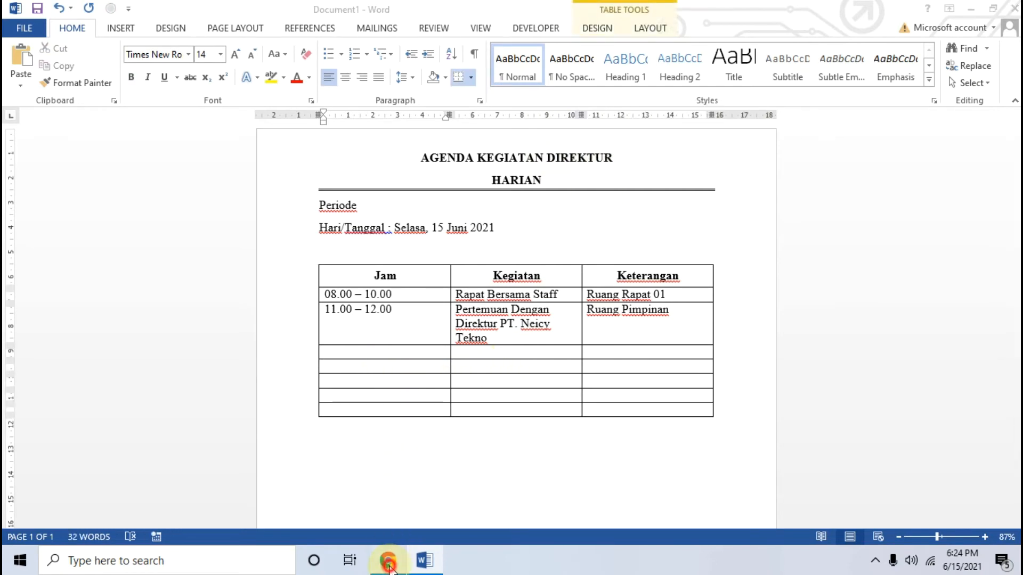
pyautogui.click(387, 561)
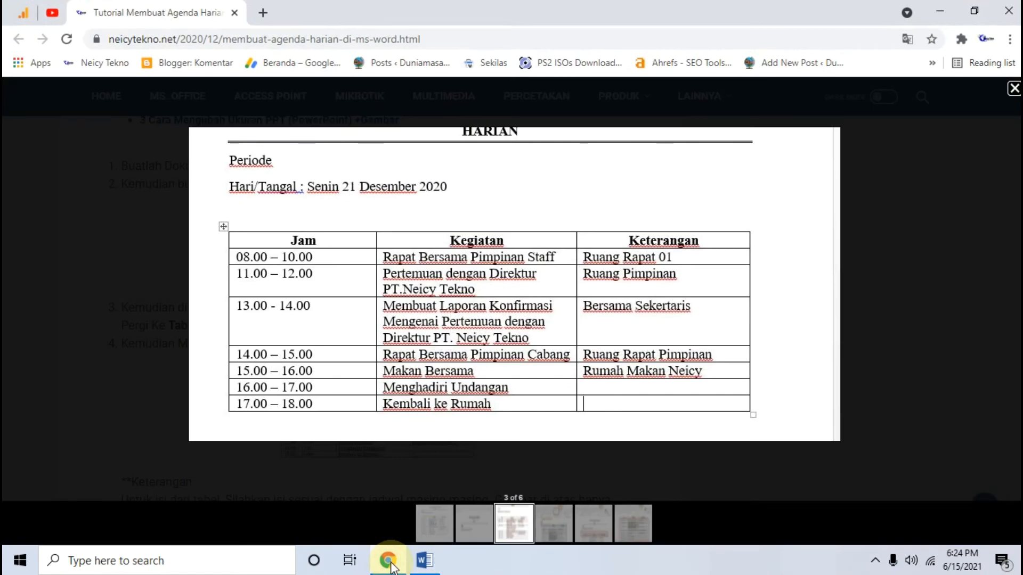
pyautogui.click(389, 560)
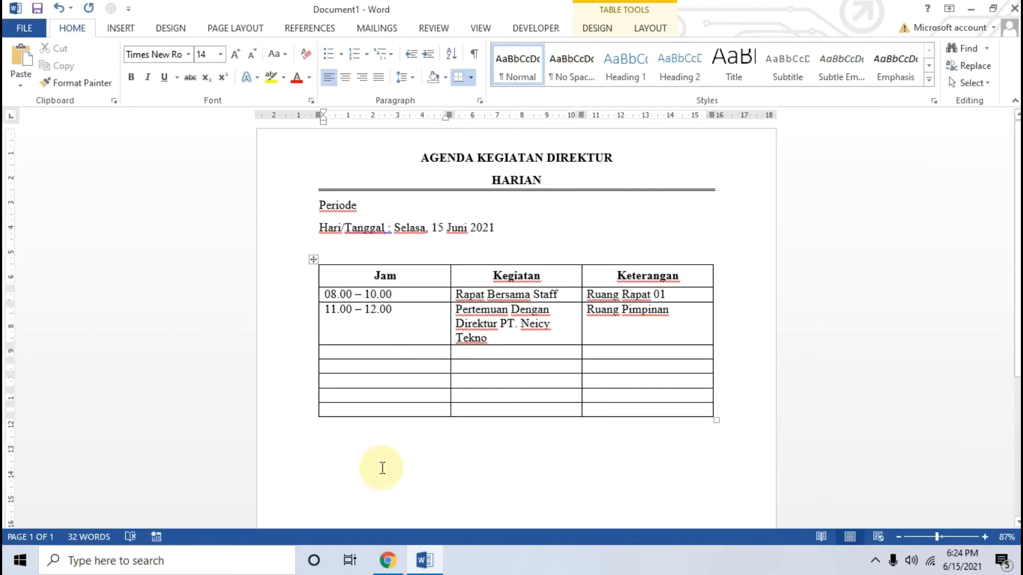
pyautogui.write('13')
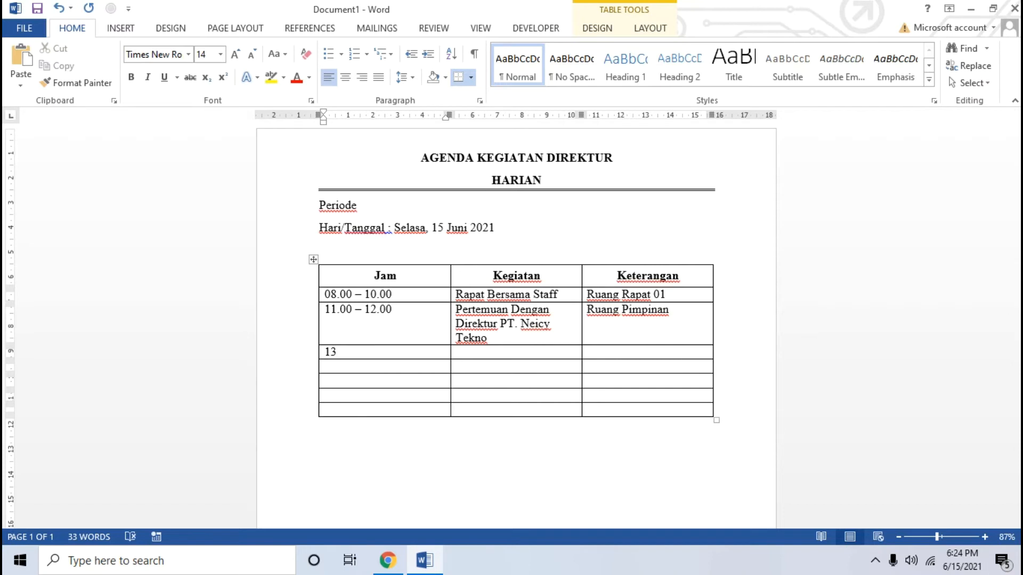
pyautogui.write('.')
pyautogui.write('00 - ')
pyautogui.write('14')
pyautogui.write('.00')
pyautogui.press('Tab')
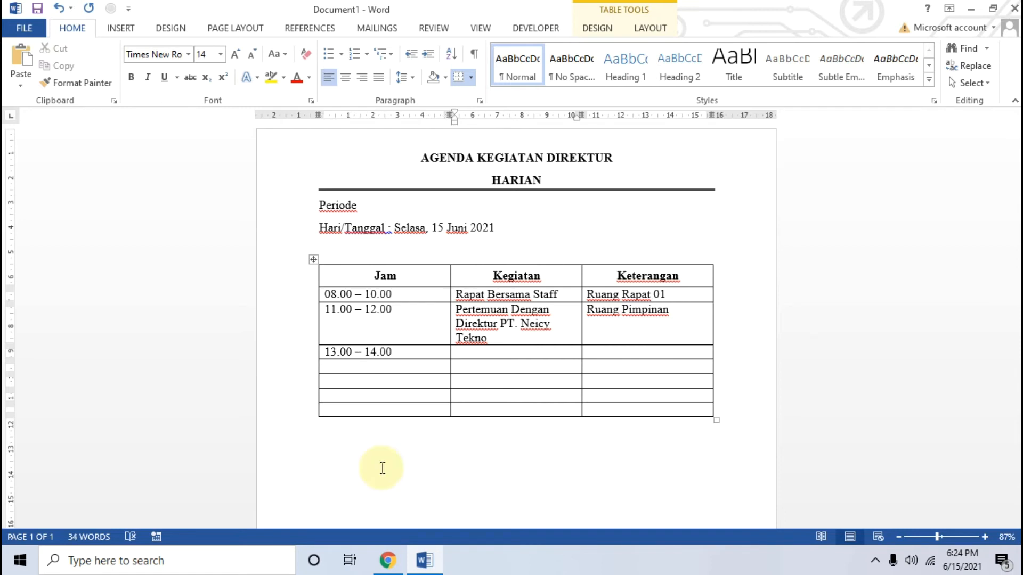
# Step: Check the sample's third activity in Chrome and enter "Membuat Laporan" as the Kegiatan for the 13.00 – 14.00 row in Word
pyautogui.click(424, 564)
pyautogui.click(425, 564)
pyautogui.click(390, 566)
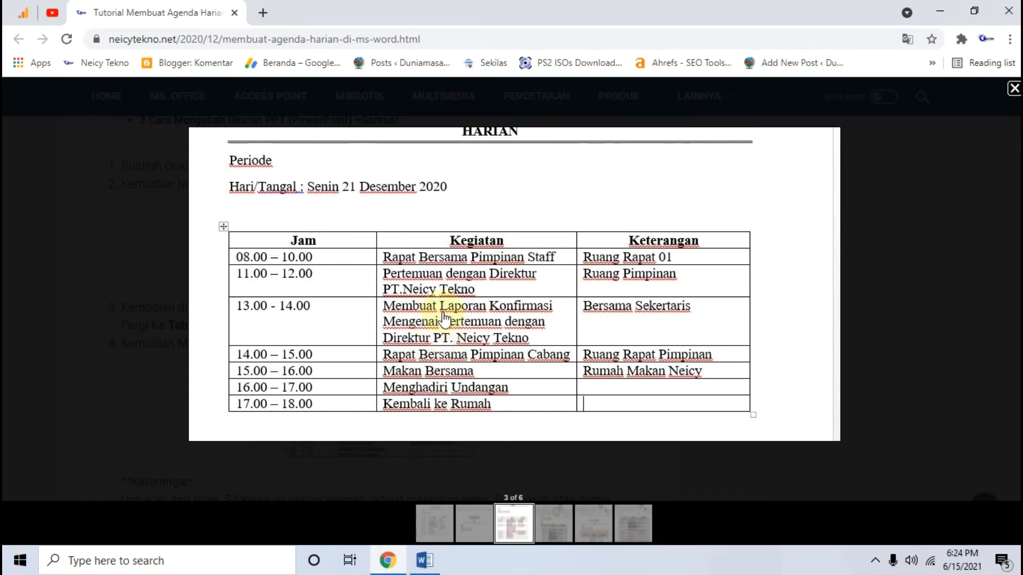
pyautogui.click(424, 560)
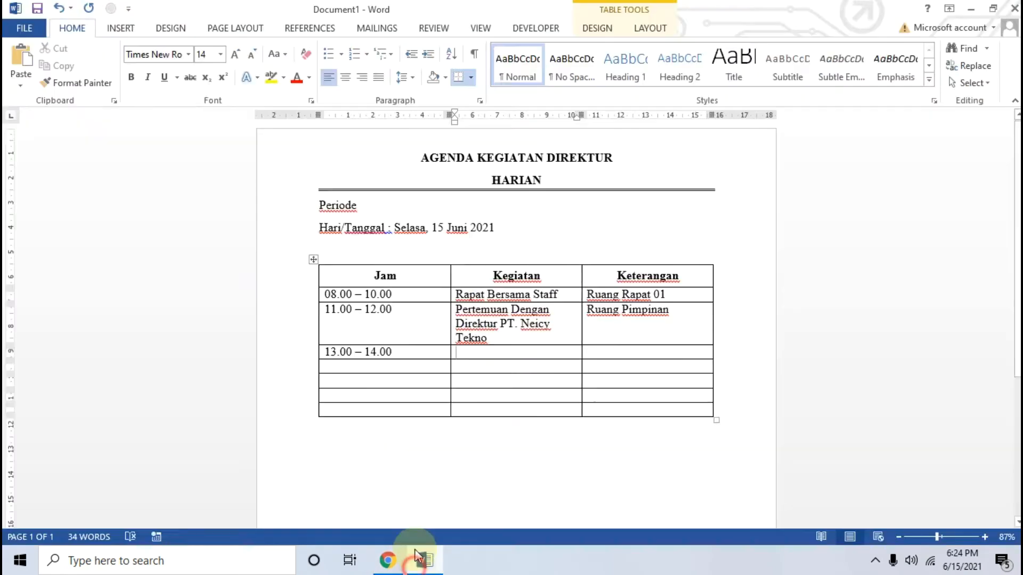
pyautogui.write('Membuat Laporan')
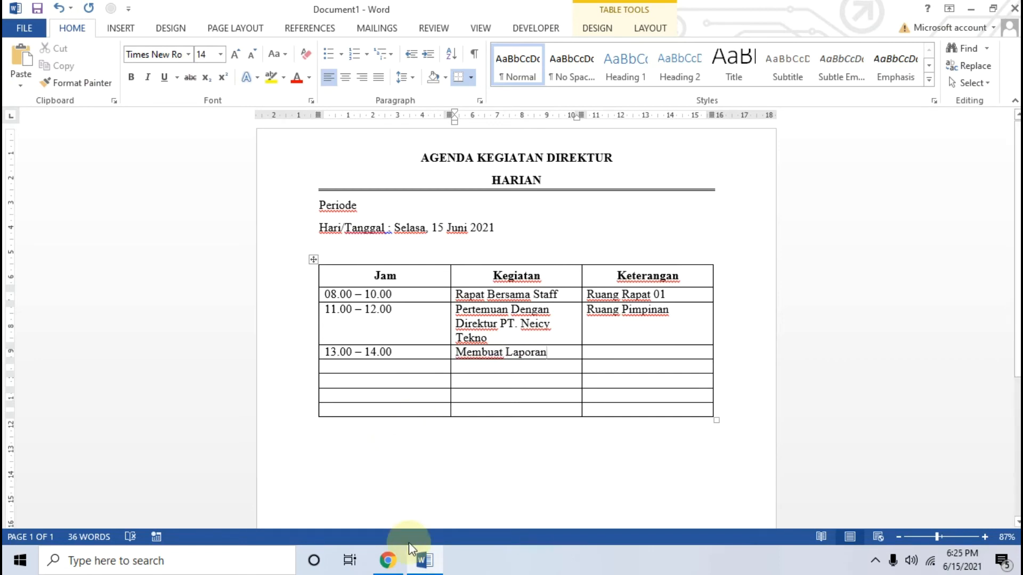
# Step: Consult the sample in Chrome and enter "Bersama Sekertaris" as the Keterangan for the 13.00 – 14.00 row in Word
pyautogui.click(400, 569)
pyautogui.click(424, 560)
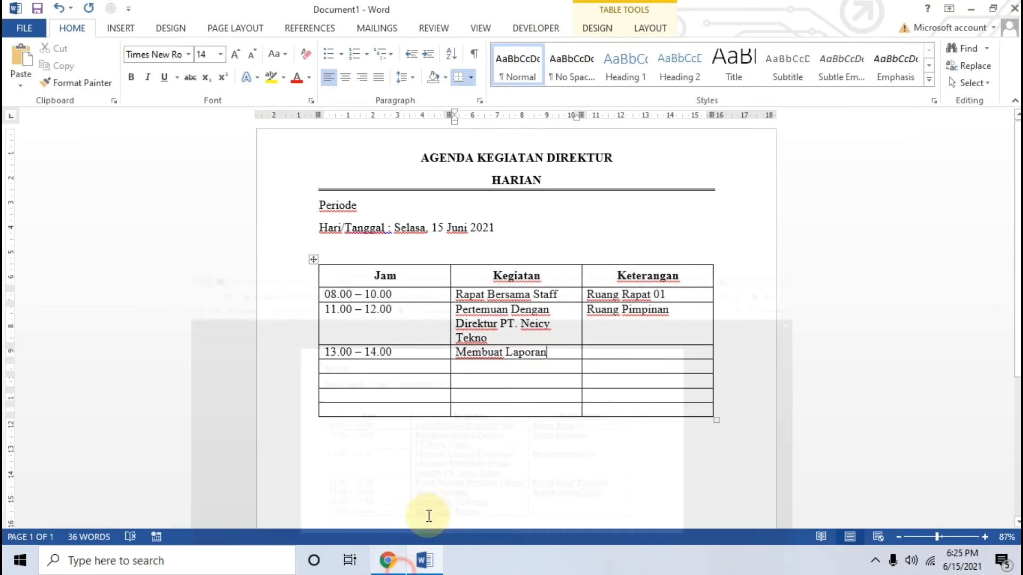
pyautogui.click(611, 353)
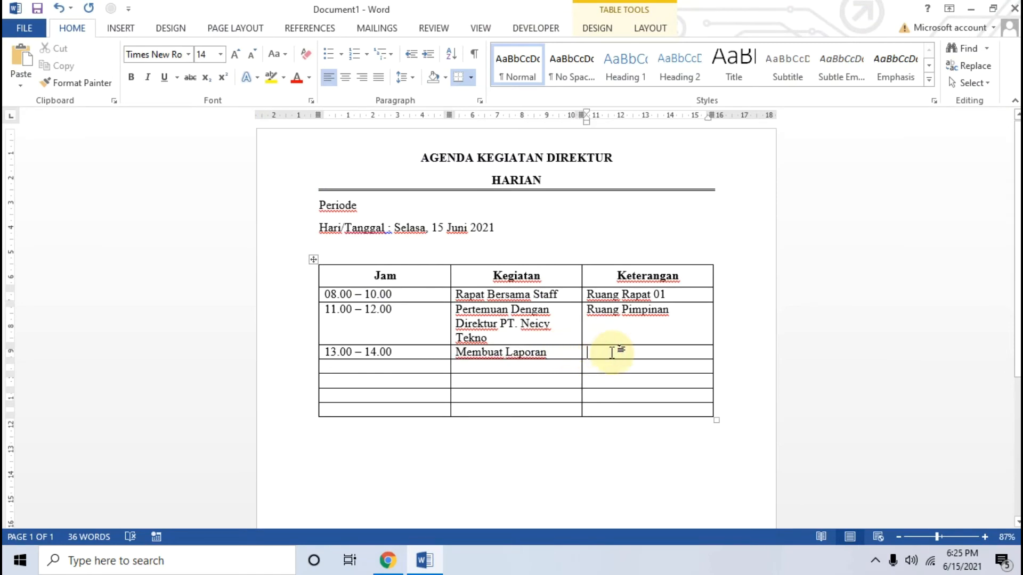
pyautogui.write('B')
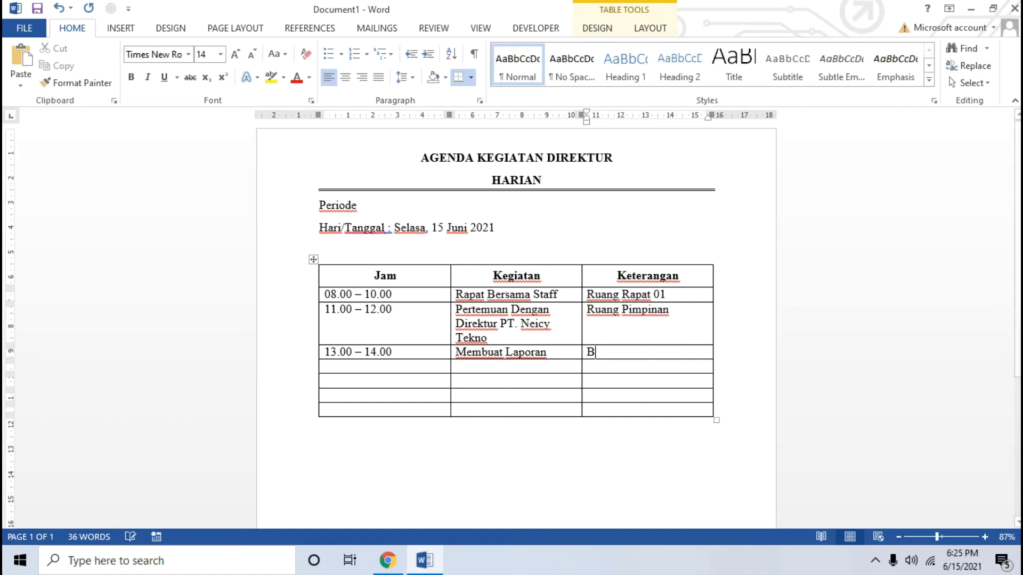
pyautogui.write('ersama Sekertaris')
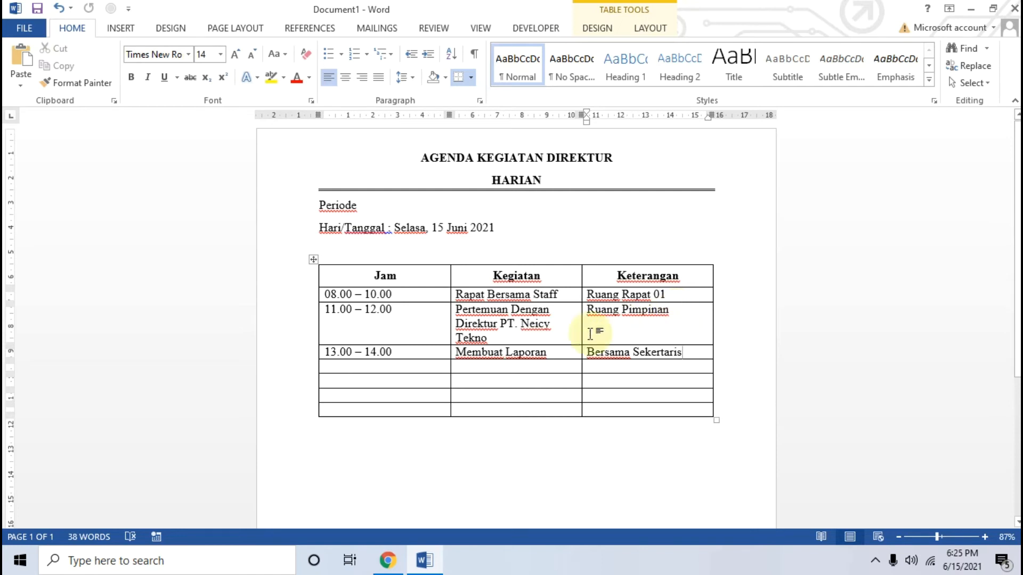
# Step: Check the sample's time slots in Chrome and enter "15.00 – 16.00" under Jam in the fourth data row in Word
pyautogui.click(405, 367)
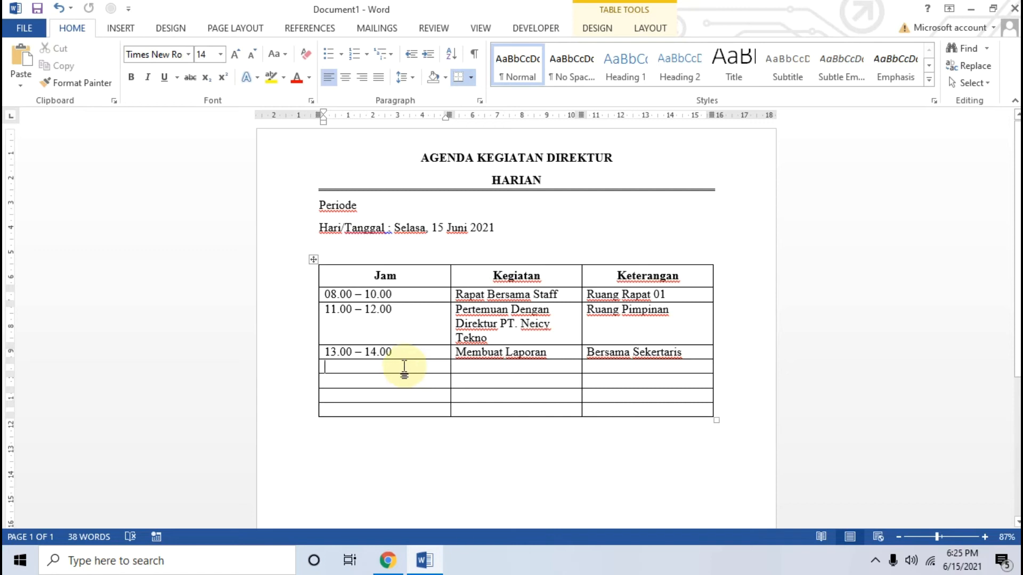
pyautogui.click(424, 562)
pyautogui.click(421, 566)
pyautogui.click(399, 564)
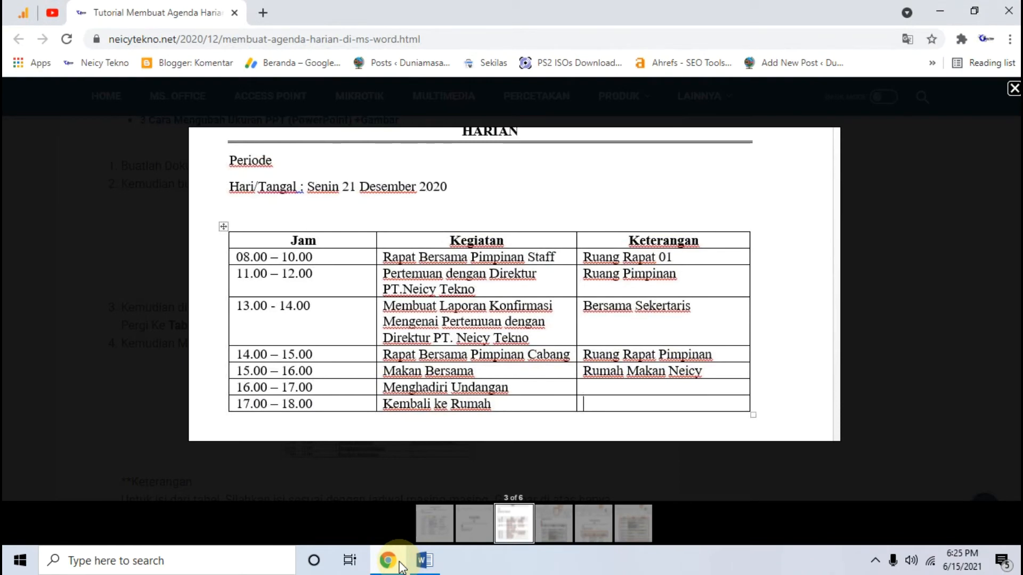
pyautogui.click(395, 560)
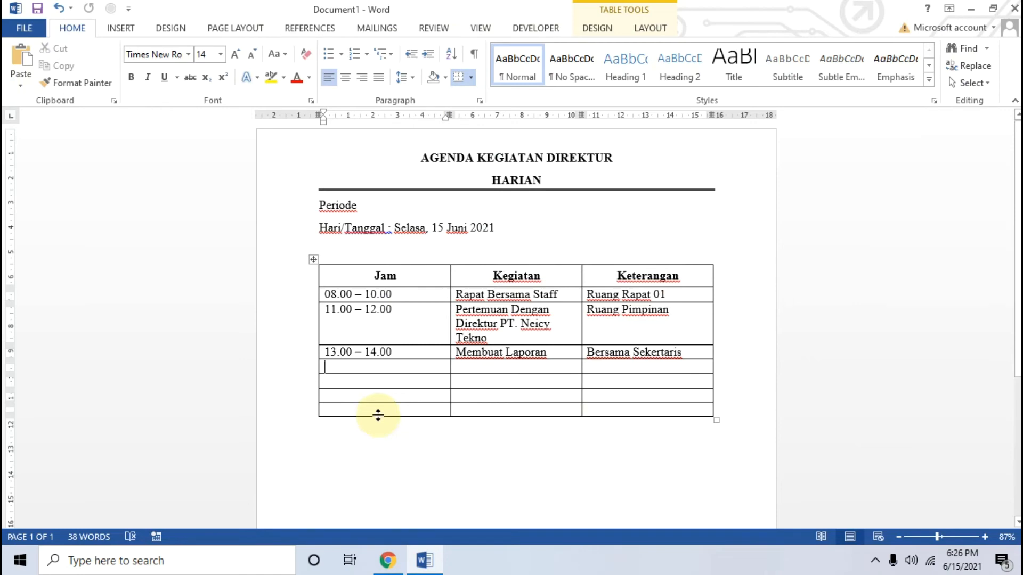
pyautogui.write('15')
pyautogui.write('.00')
pyautogui.write(' - ')
pyautogui.write('16.00')
pyautogui.press('Tab')
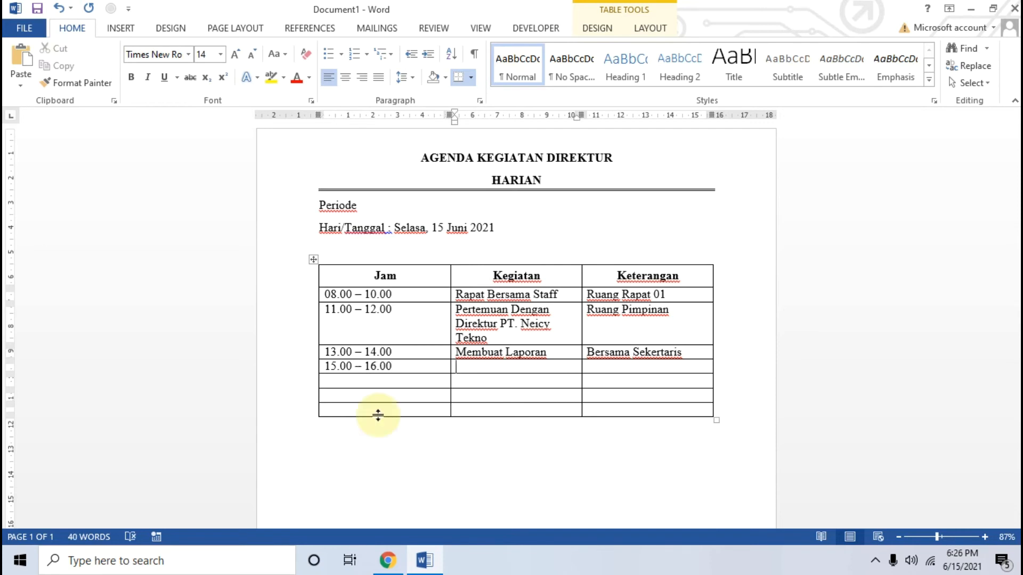
# Step: Check the sample's activity in Chrome and enter "Makan Bersama" as the Kegiatan for the 15.00 – 16.00 row in Word
pyautogui.click(388, 561)
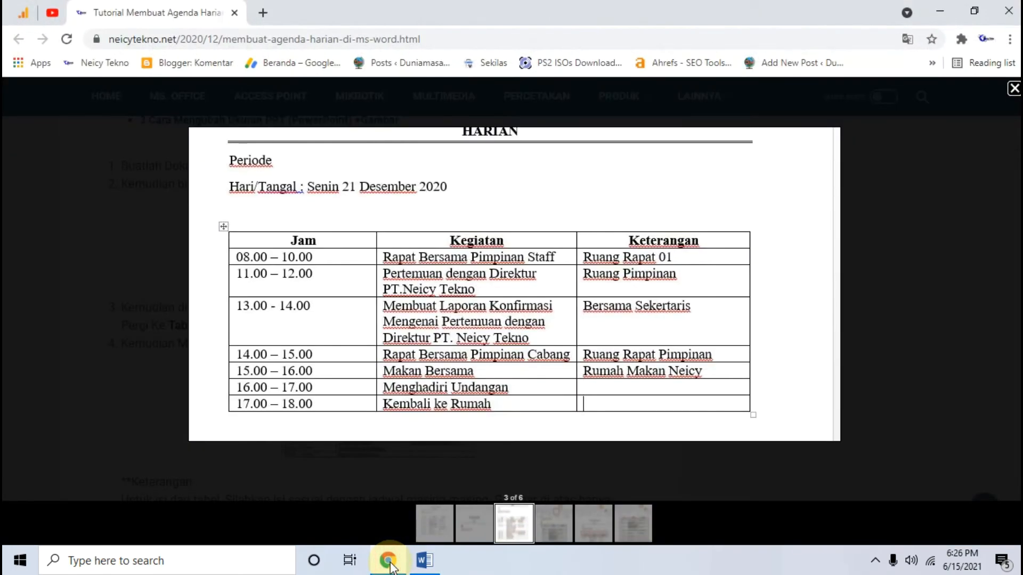
pyautogui.click(424, 560)
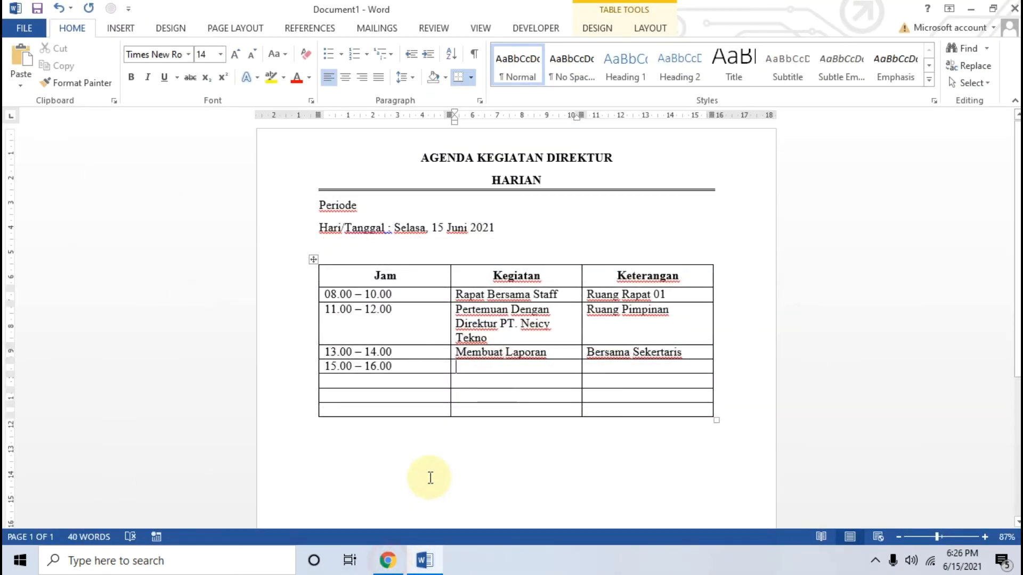
pyautogui.write('Makan Bersama')
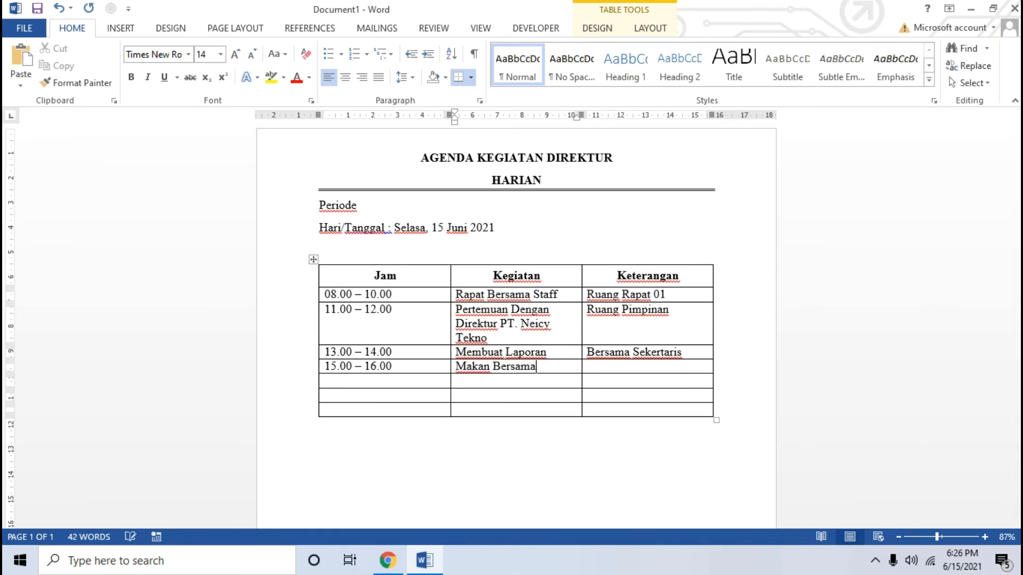
pyautogui.press('Tab')
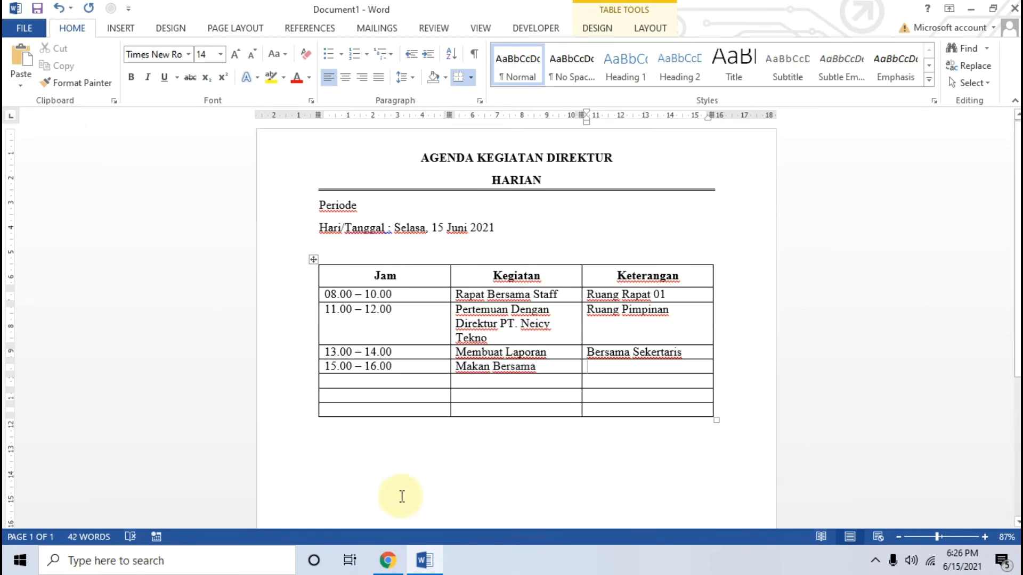
# Step: Consult the sample in Chrome and enter "Rumah Makan Neicy" as the Keterangan for the 15.00 – 16.00 row in Word
pyautogui.click(387, 561)
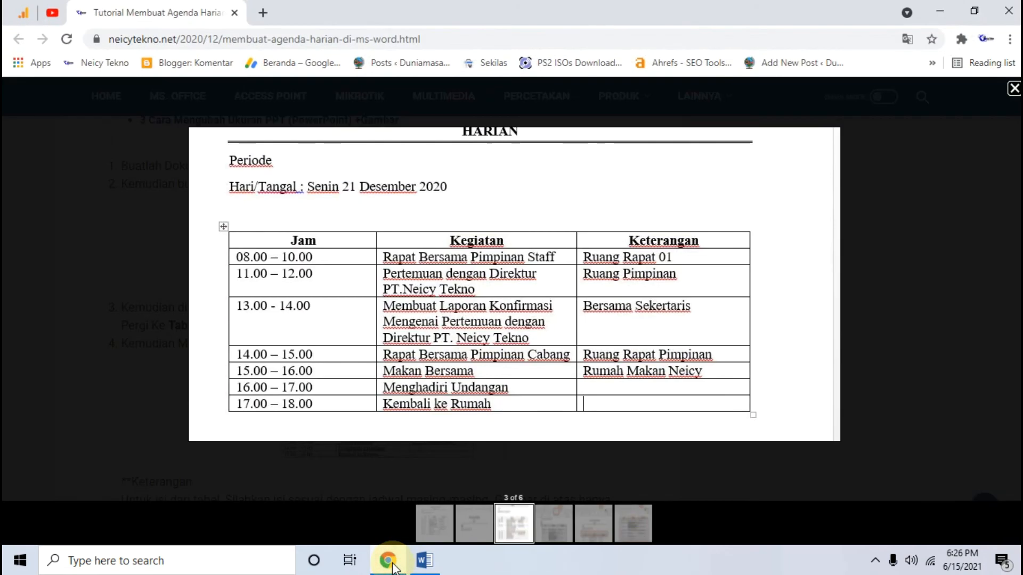
pyautogui.click(425, 561)
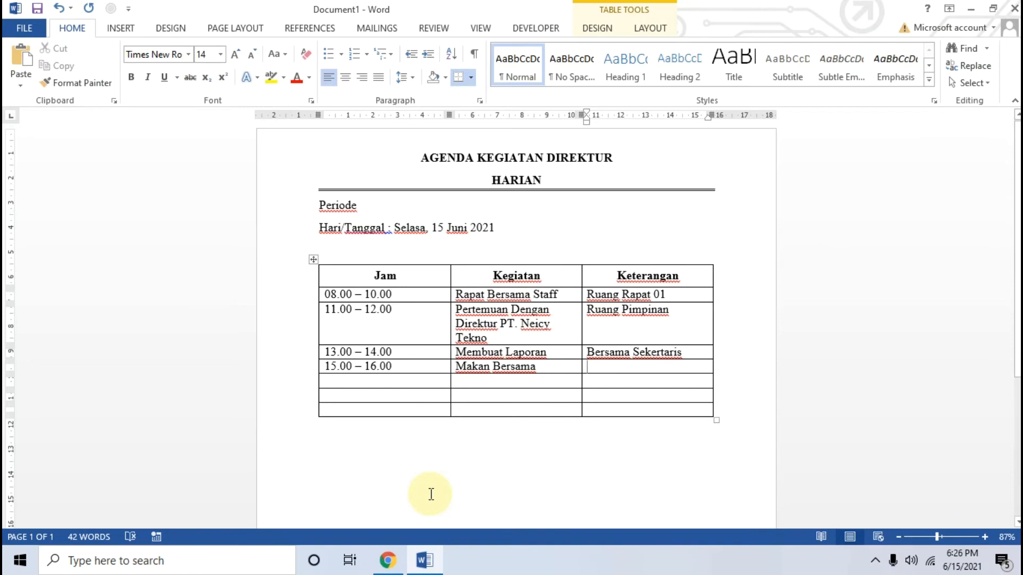
pyautogui.write('Rumah')
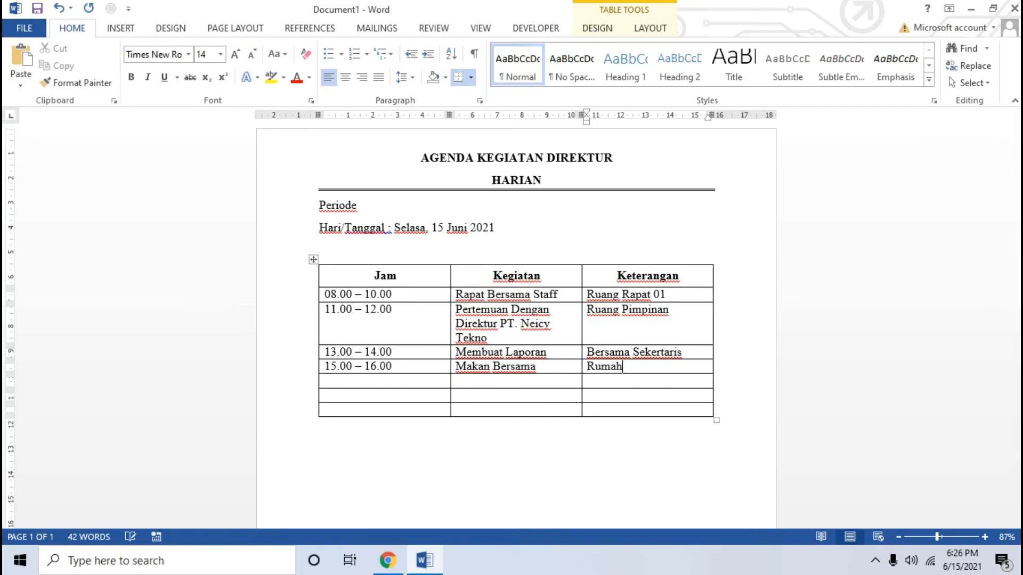
pyautogui.write(' Makan Neicy')
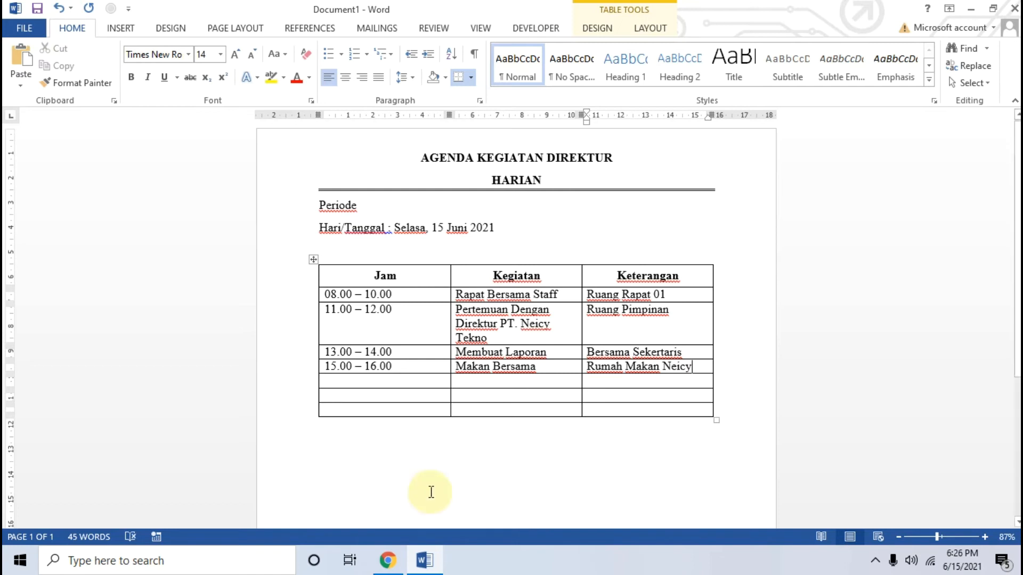
# Step: Compare with the sample in Chrome and delete the three empty rows below the 15.00 – 16.00 row of the Word table
pyautogui.moveTo(379, 384); pyautogui.dragTo(550, 394)
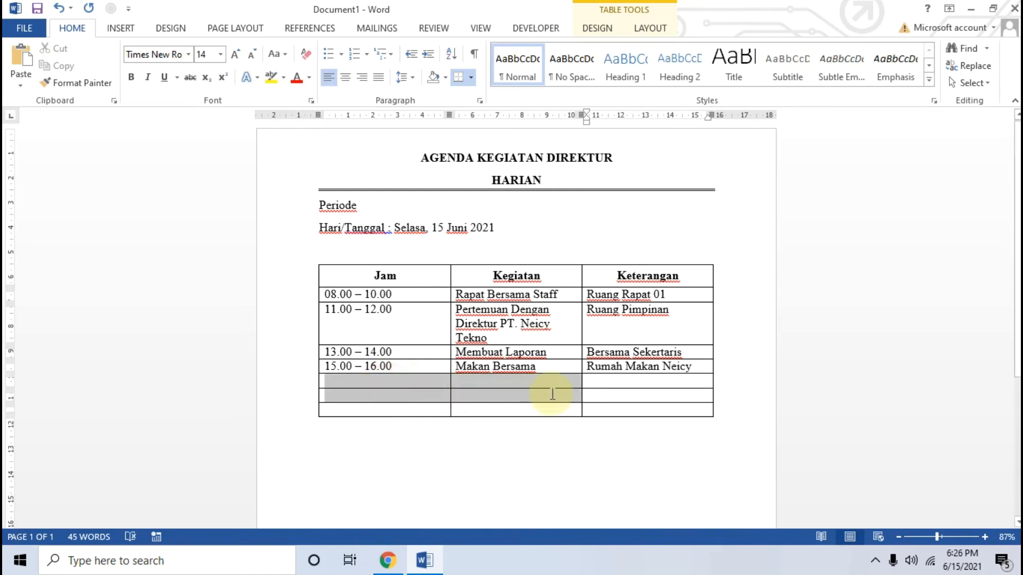
pyautogui.click(415, 382)
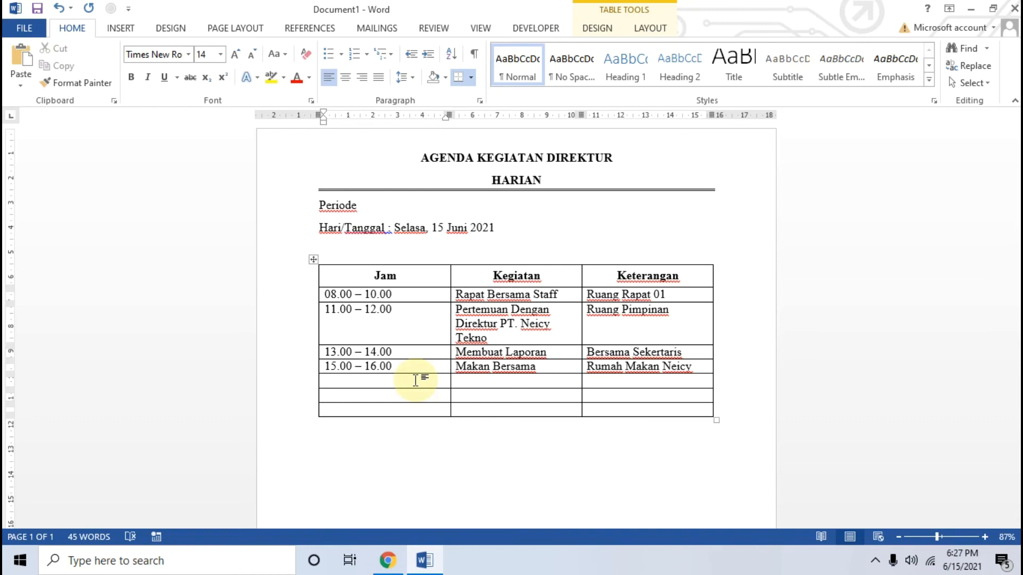
pyautogui.click(387, 560)
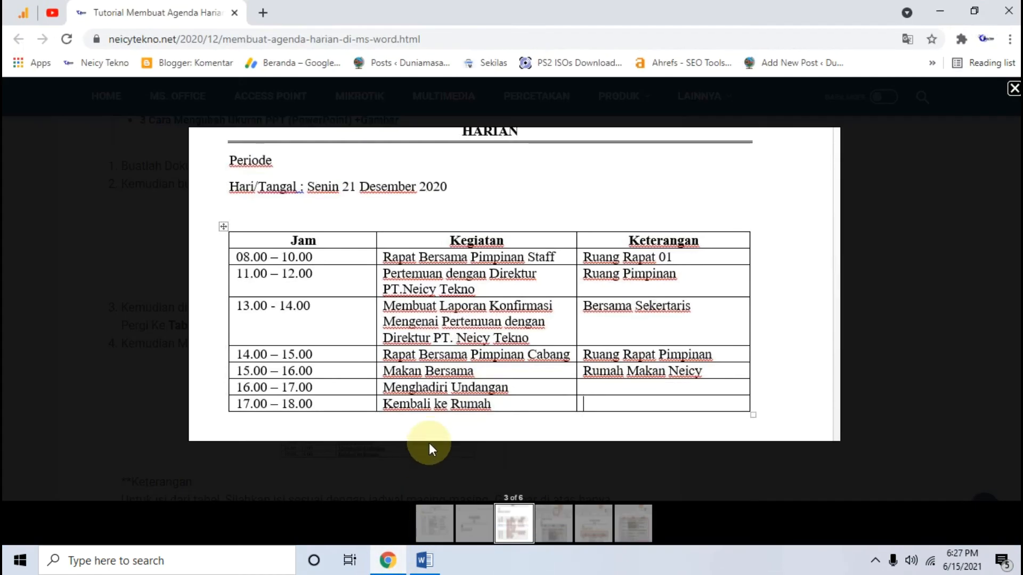
pyautogui.click(385, 559)
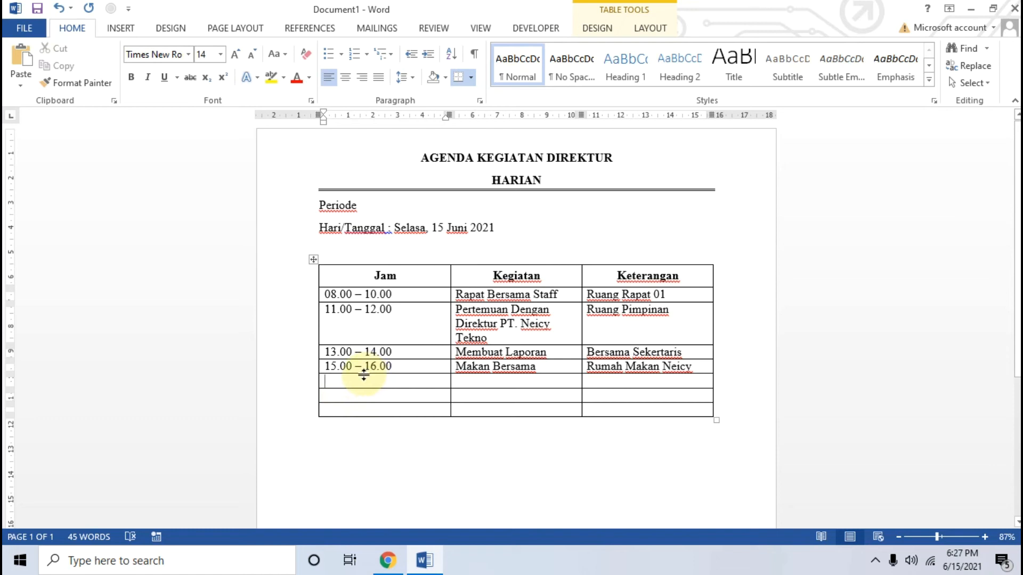
pyautogui.moveTo(361, 382); pyautogui.dragTo(589, 406)
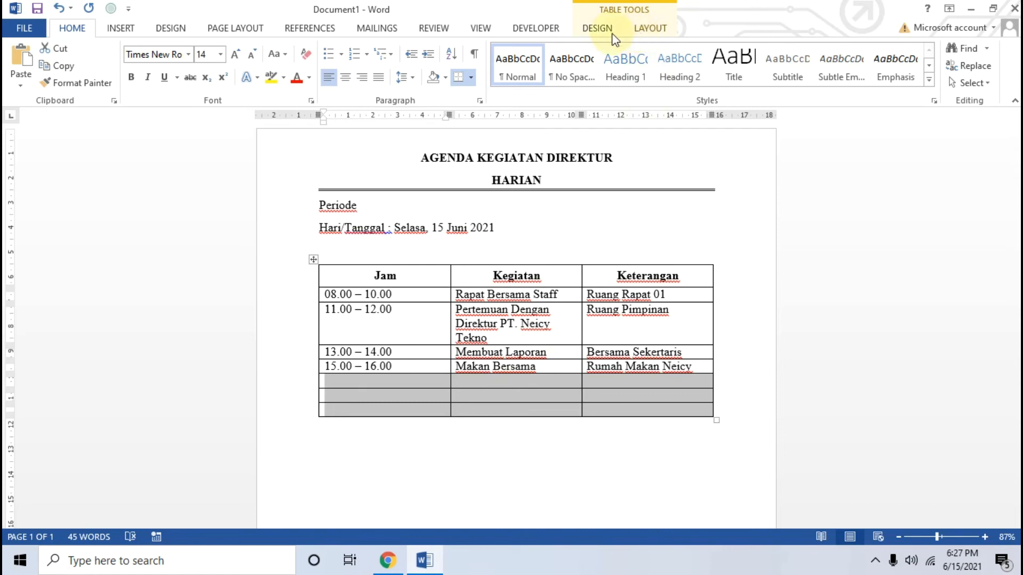
pyautogui.click(648, 29)
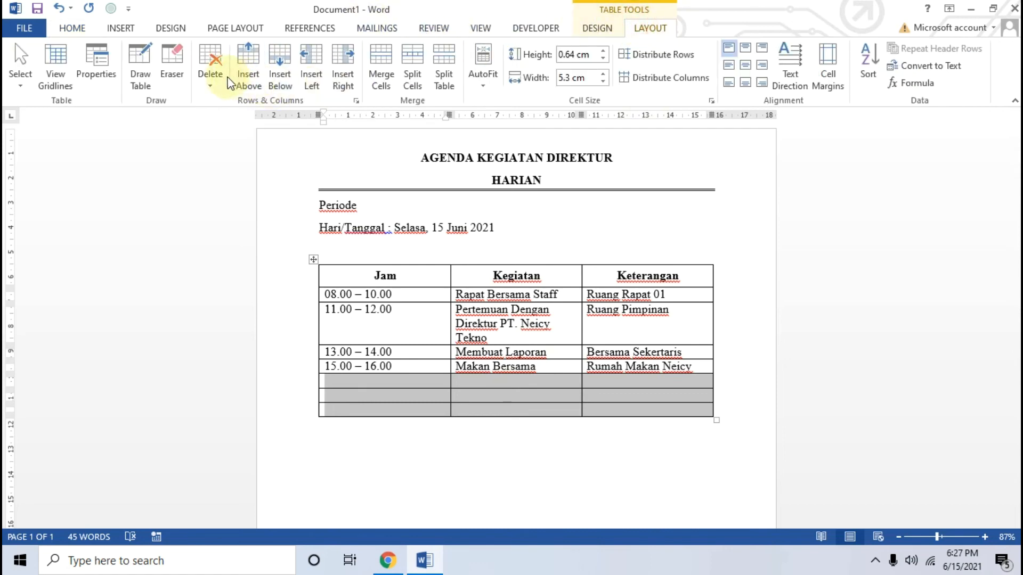
pyautogui.click(212, 75)
pyautogui.click(245, 106)
pyautogui.click(462, 264)
pyautogui.click(470, 301)
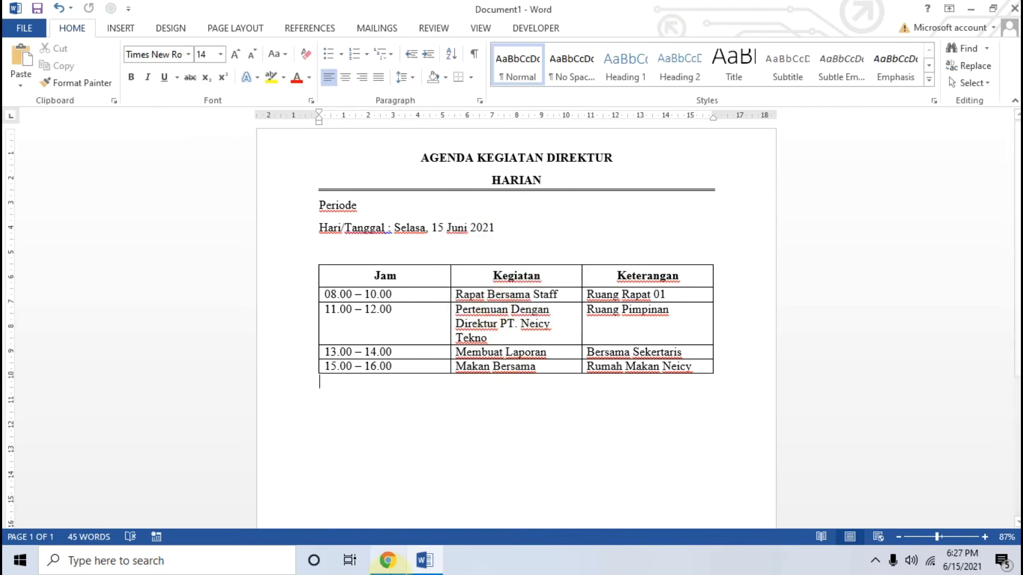
# Step: Close the sample image in Chrome, review the tutorial's remaining table formatting steps, and open its final image on aligning the body text
pyautogui.click(387, 561)
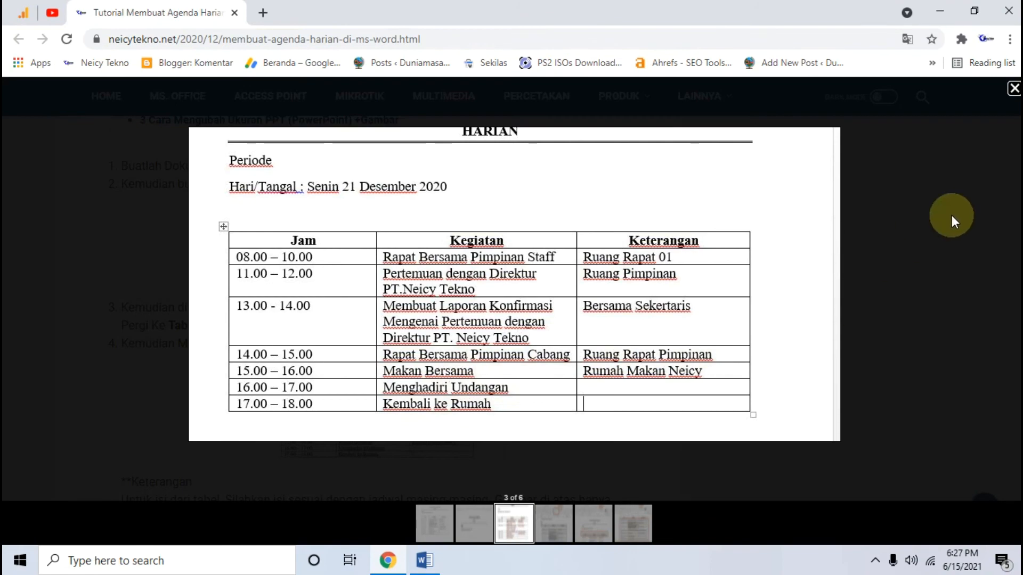
pyautogui.click(1014, 88)
pyautogui.scroll(-12, 528, 277)
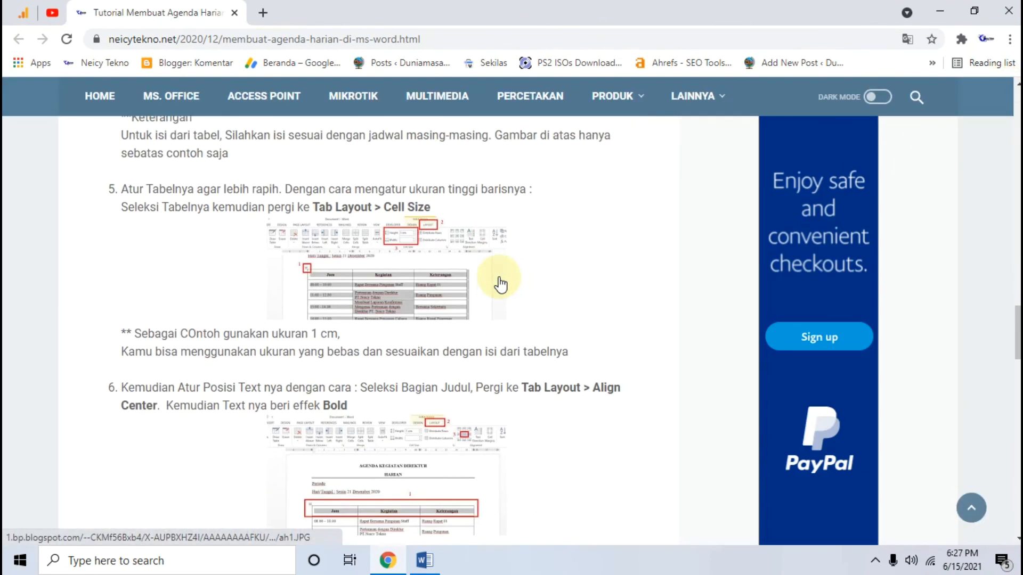
pyautogui.scroll(-20, 499, 276)
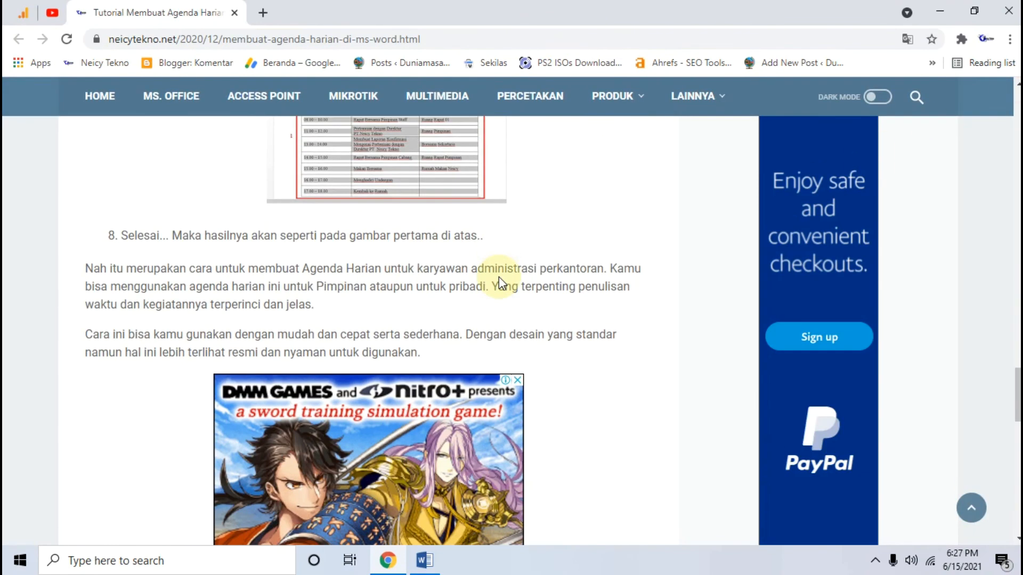
pyautogui.scroll(10, 515, 281)
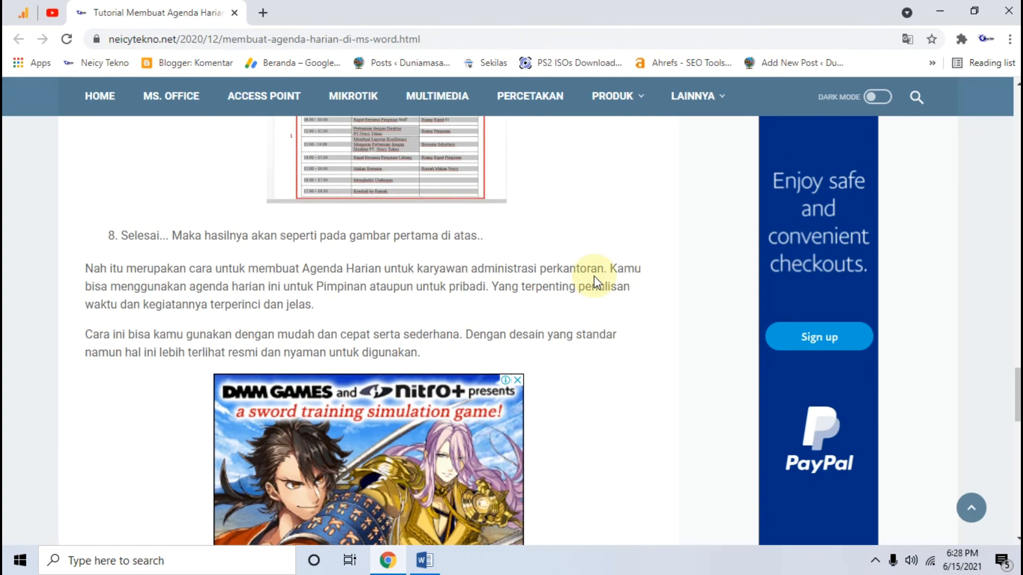
pyautogui.click(422, 160)
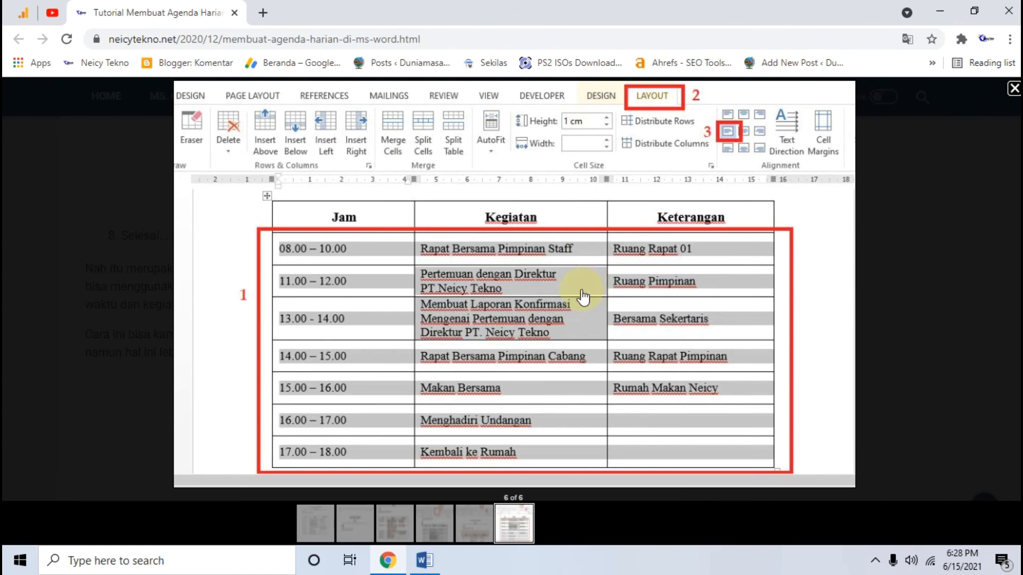
# Step: Select the whole schedule table in Word, header row included, and apply Align Center Left, following the tutorial image in Chrome
pyautogui.click(424, 561)
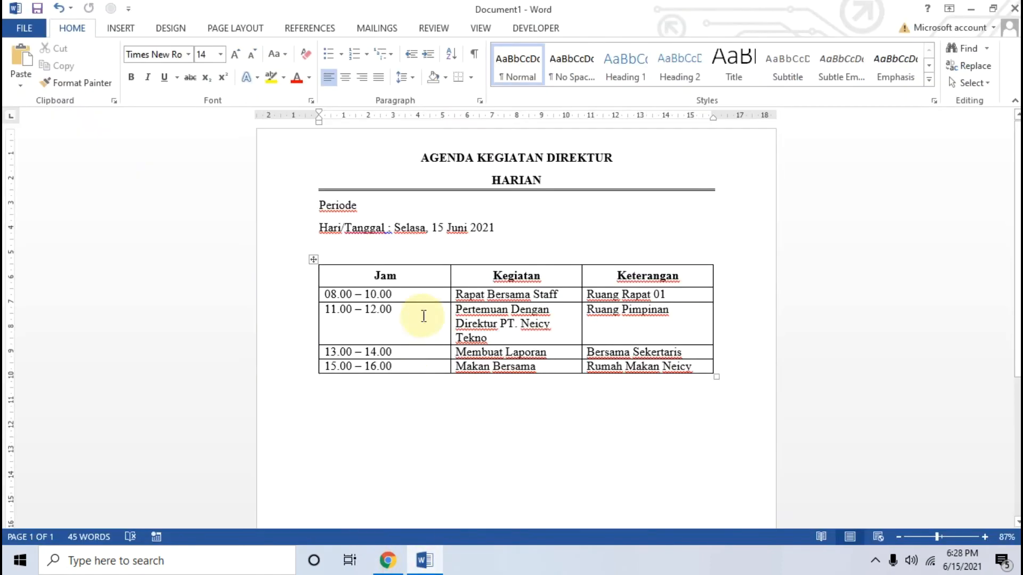
pyautogui.moveTo(354, 274); pyautogui.dragTo(681, 373)
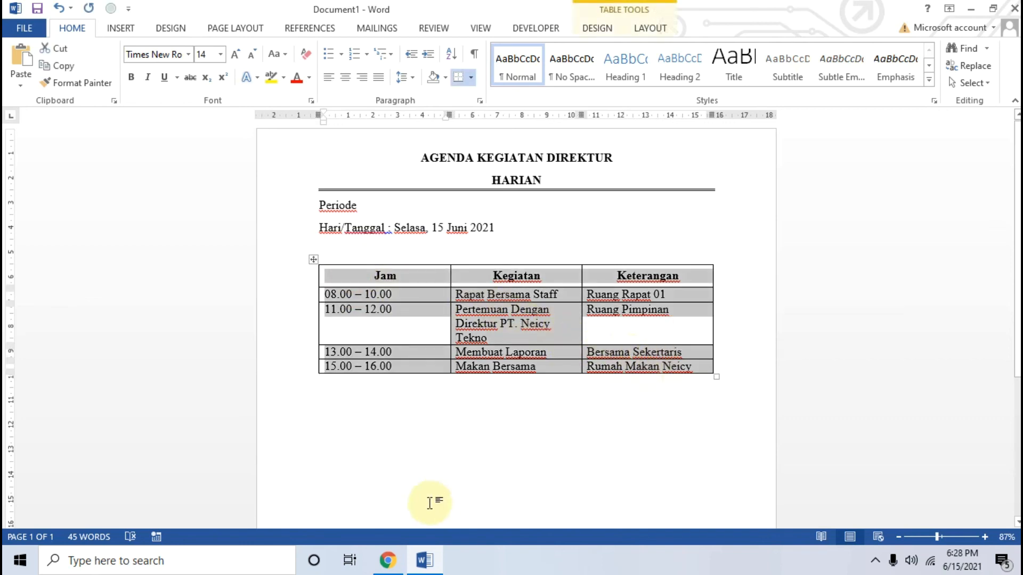
pyautogui.click(387, 560)
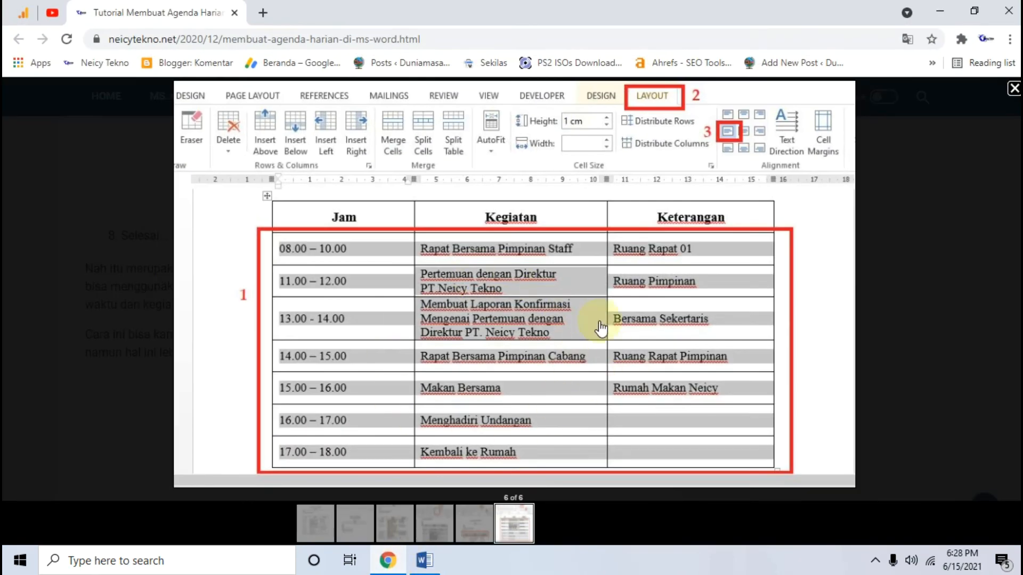
pyautogui.click(424, 560)
pyautogui.click(651, 31)
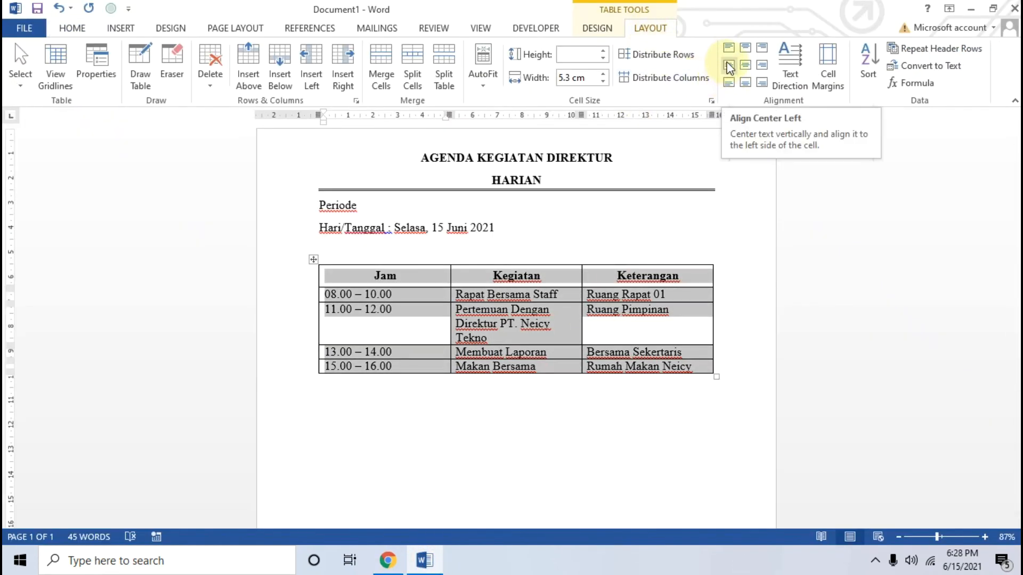
pyautogui.click(728, 67)
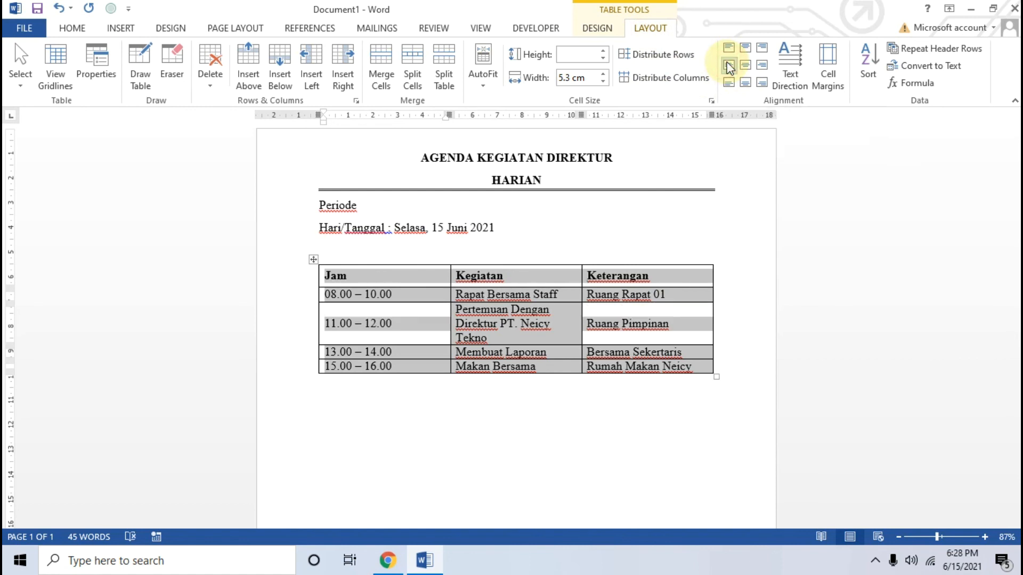
pyautogui.click(632, 429)
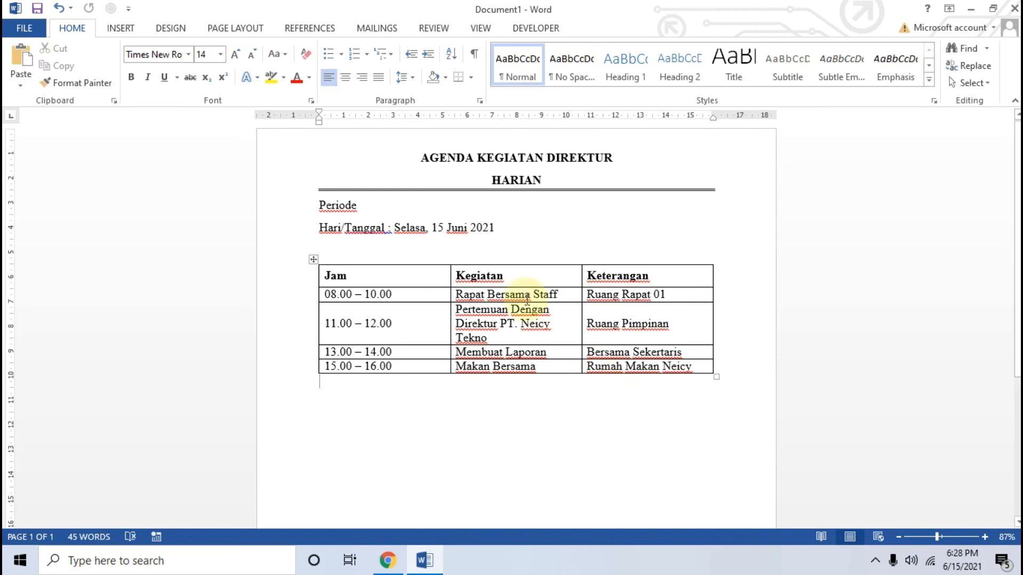
pyautogui.moveTo(411, 146); pyautogui.dragTo(685, 388)
pyautogui.click(635, 431)
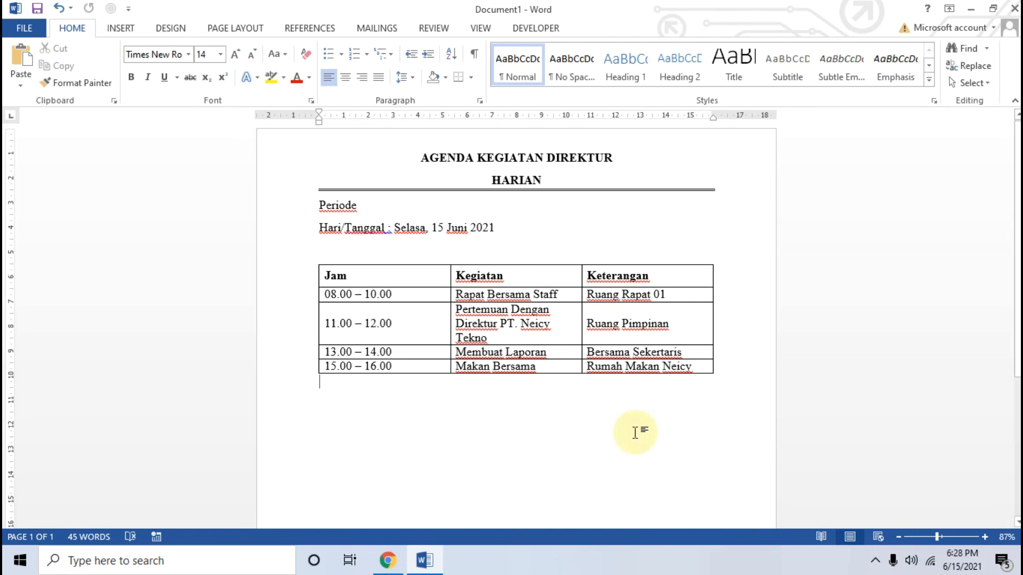
# Step: Close the enlarged image in Chrome and review the tutorial article from its title through the sample agenda to the steps heading
pyautogui.click(388, 559)
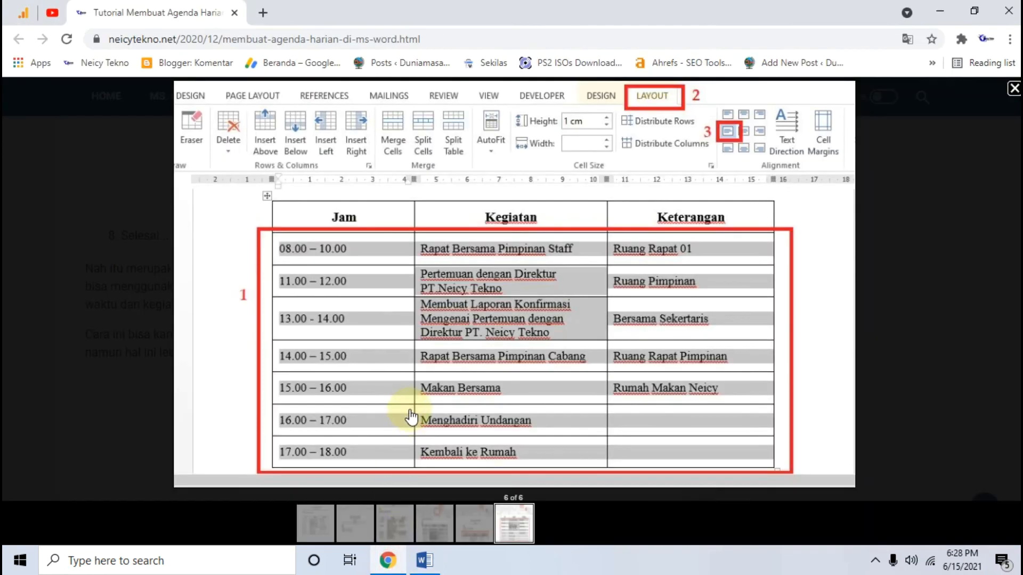
pyautogui.click(81, 301)
pyautogui.scroll(10, 82, 288)
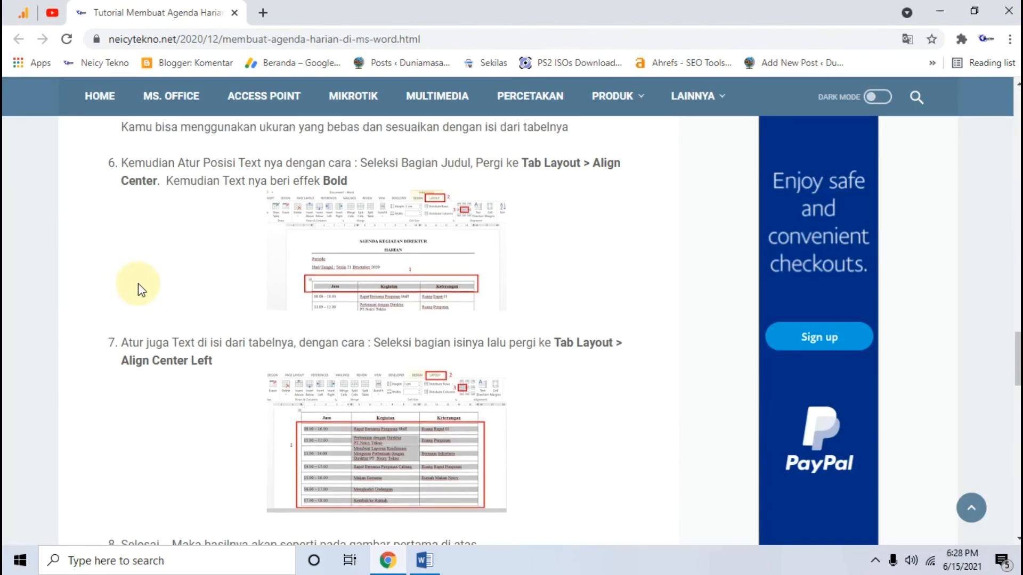
pyautogui.scroll(20, 144, 288)
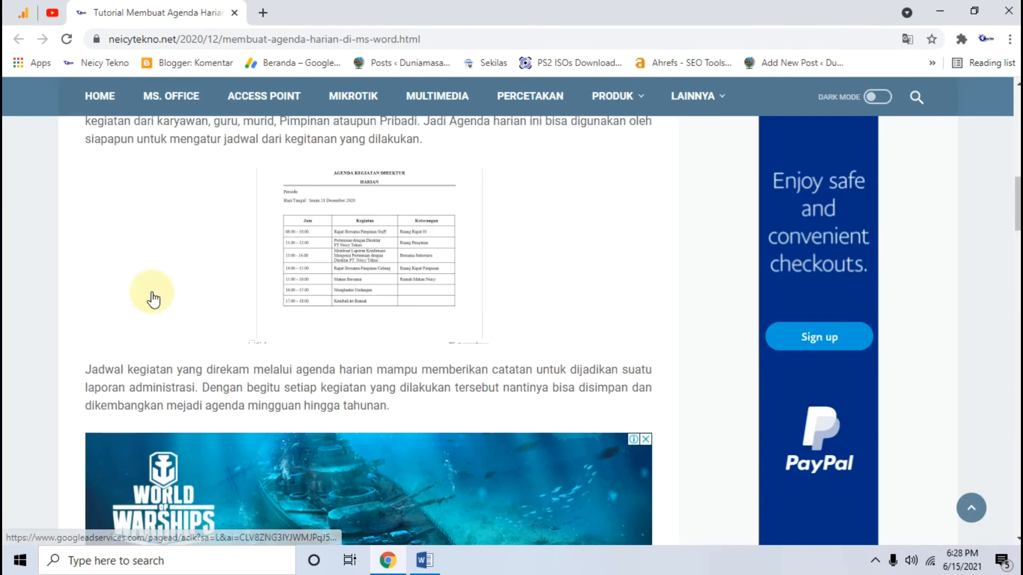
pyautogui.scroll(6, 171, 292)
pyautogui.scroll(-3, 177, 290)
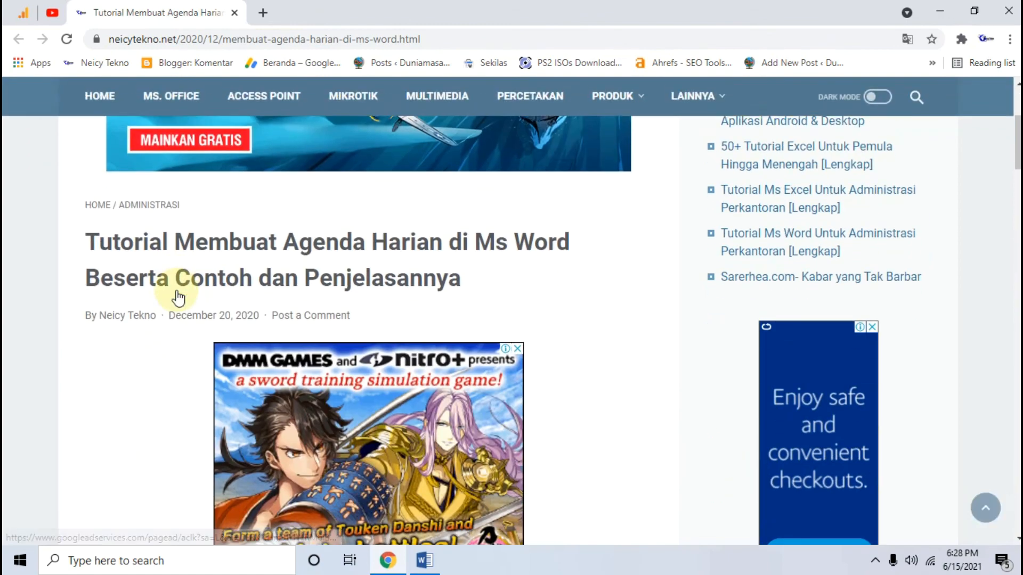
pyautogui.scroll(-8, 178, 298)
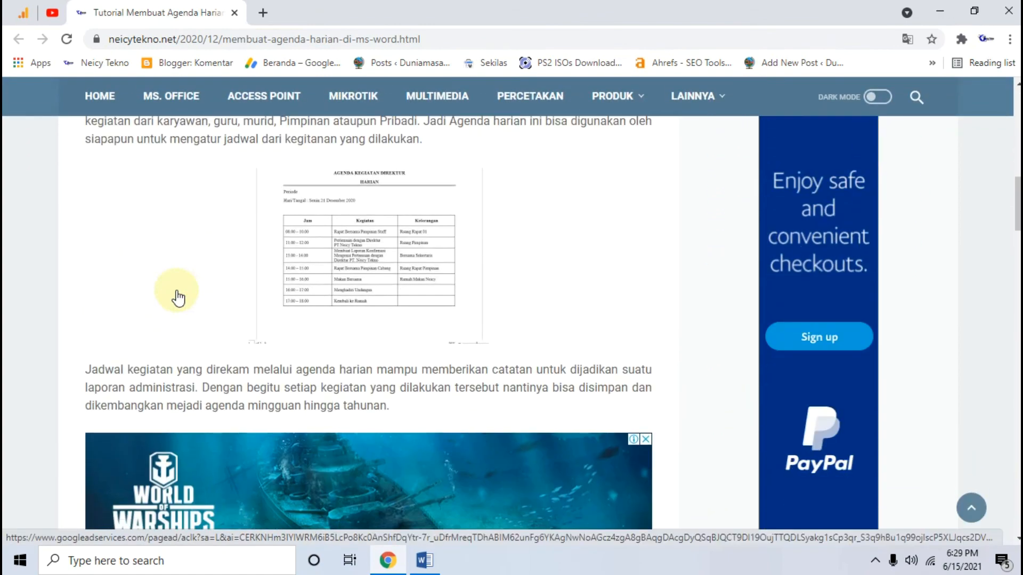
pyautogui.scroll(-5, 179, 297)
pyautogui.scroll(-5, 178, 297)
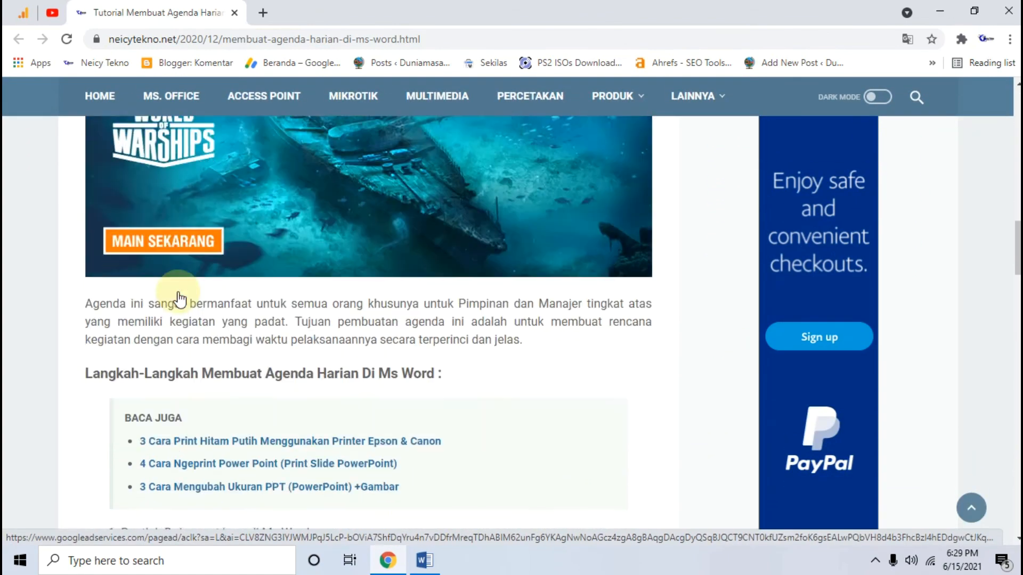
# Step: Review the tutorial's table creation, row height and text alignment steps, view the enlarged header alignment image, and close it
pyautogui.scroll(-10, 179, 298)
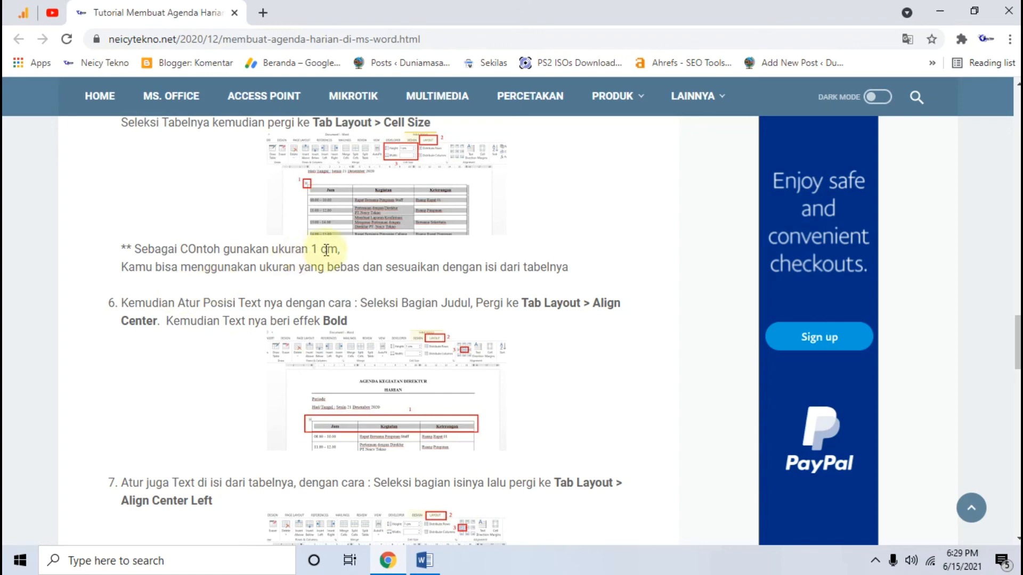
pyautogui.scroll(10, 327, 243)
pyautogui.scroll(-2, 418, 249)
pyautogui.scroll(-5, 418, 246)
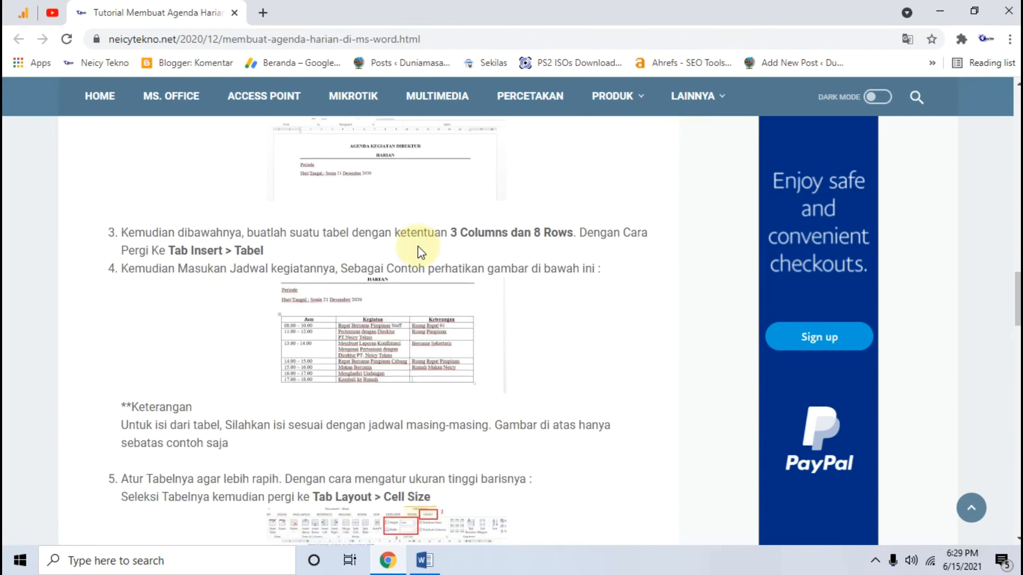
pyautogui.scroll(-3, 420, 253)
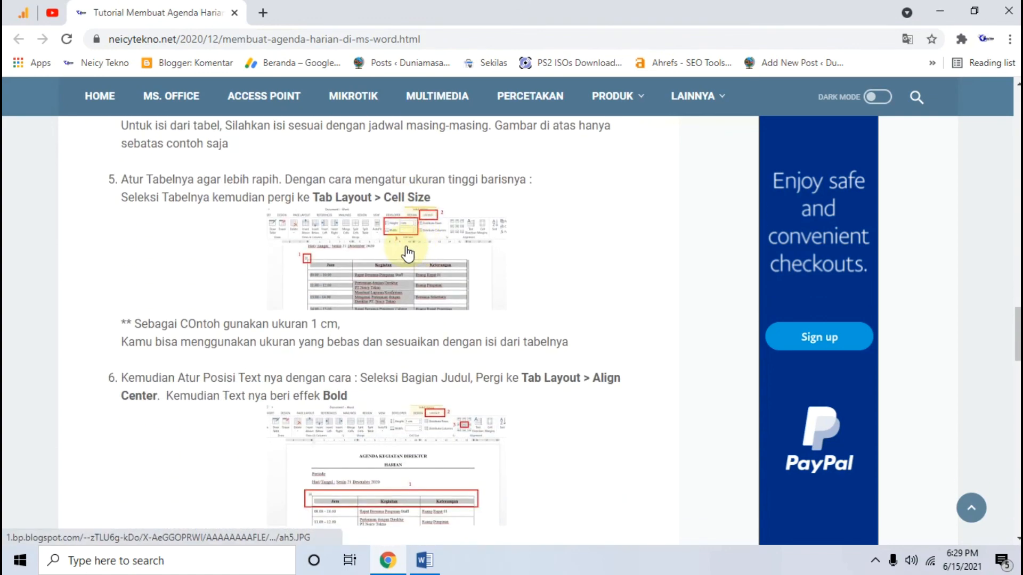
pyautogui.click(412, 251)
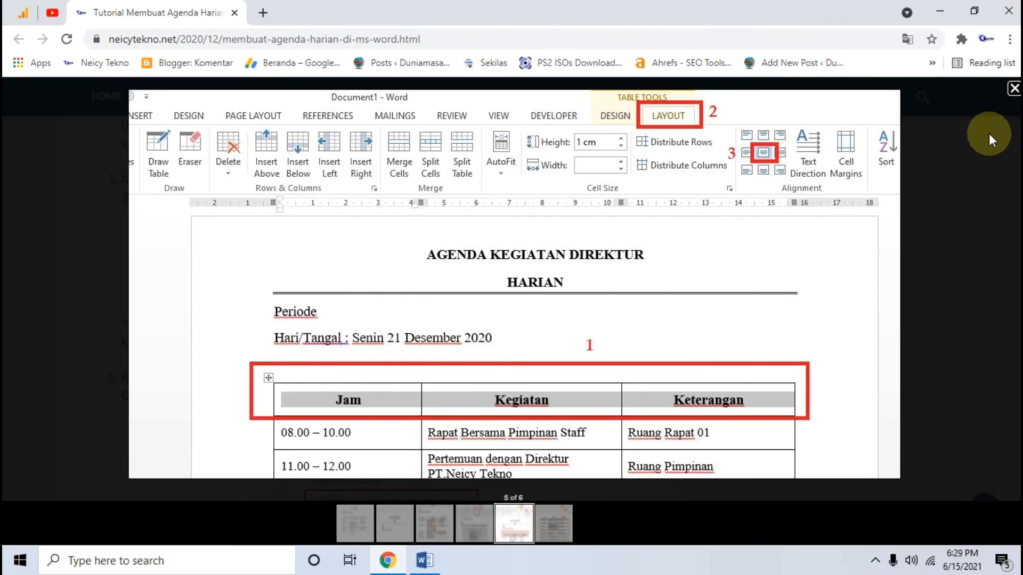
pyautogui.click(1014, 88)
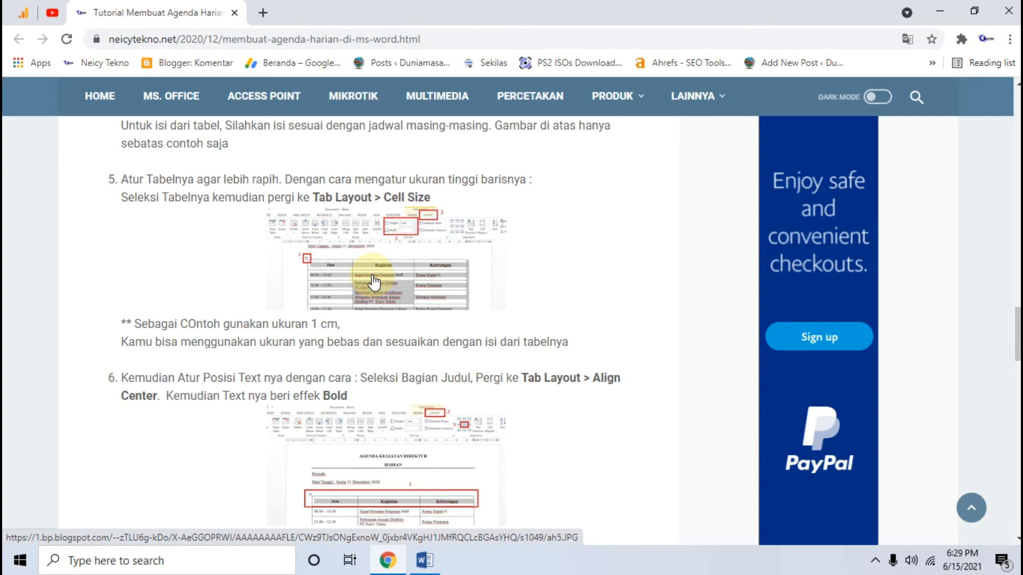
# Step: Minimize the Chrome and Word windows to show the desktop
pyautogui.click(939, 11)
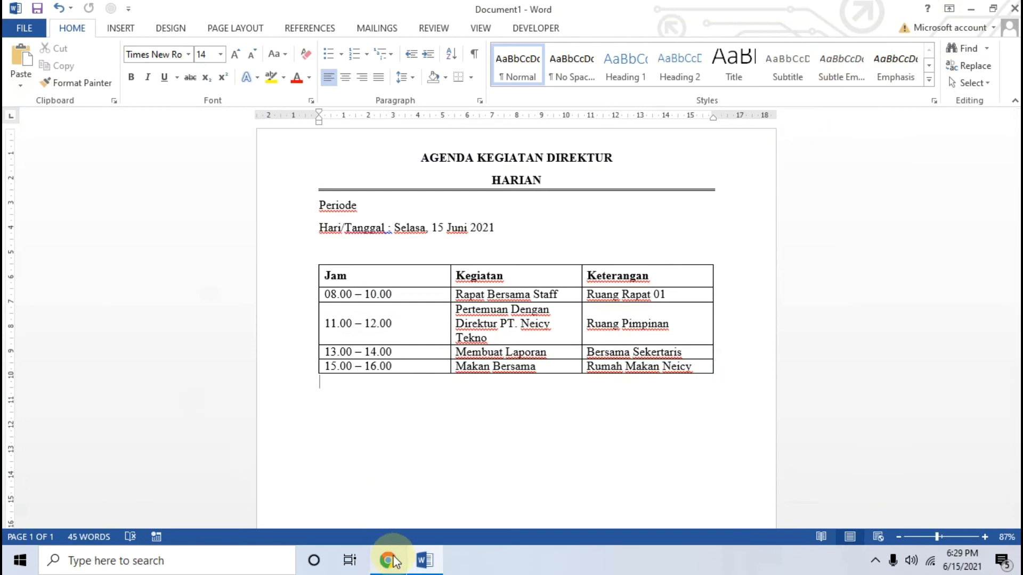
pyautogui.moveTo(395, 562)
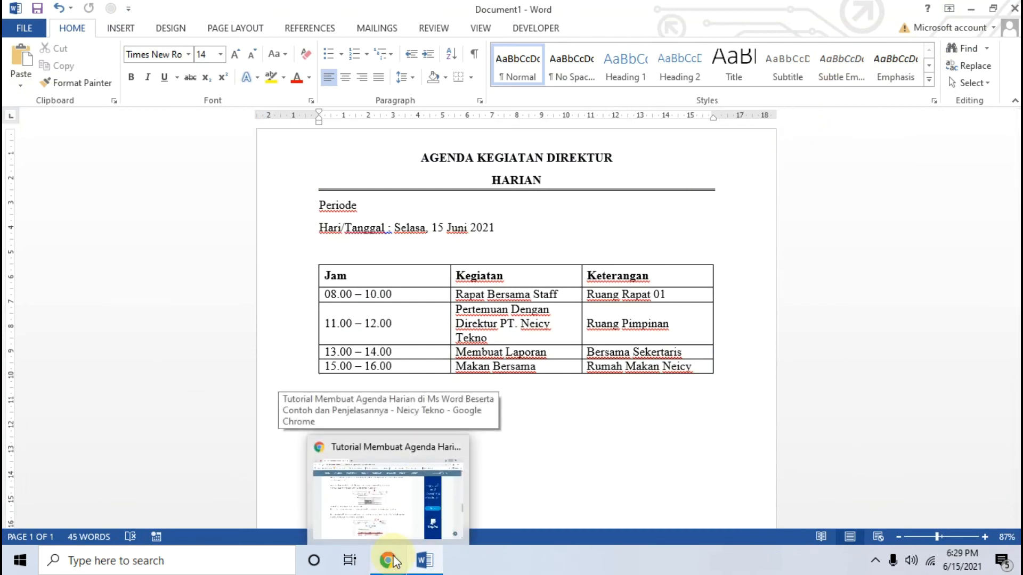
pyautogui.click(965, 10)
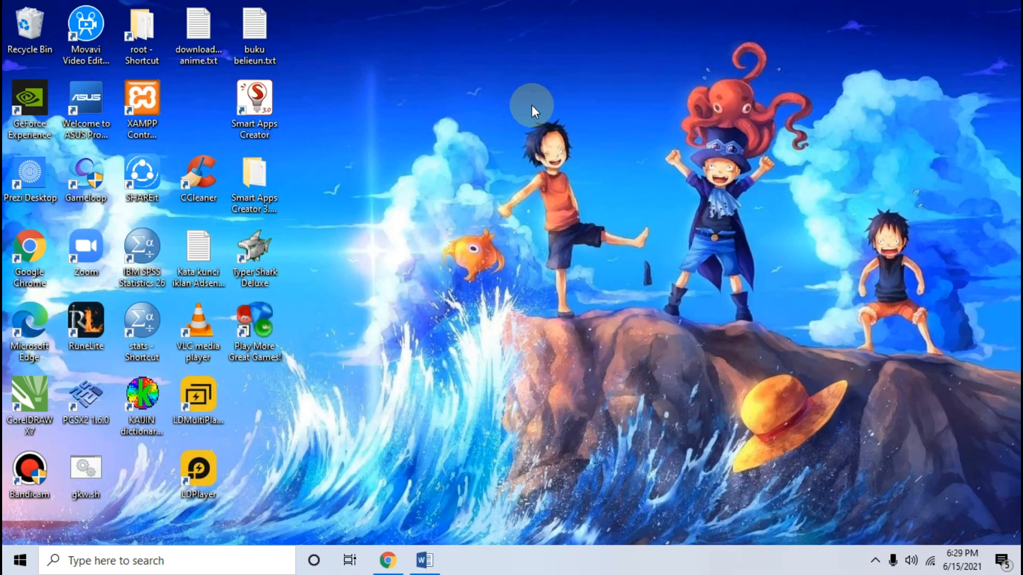